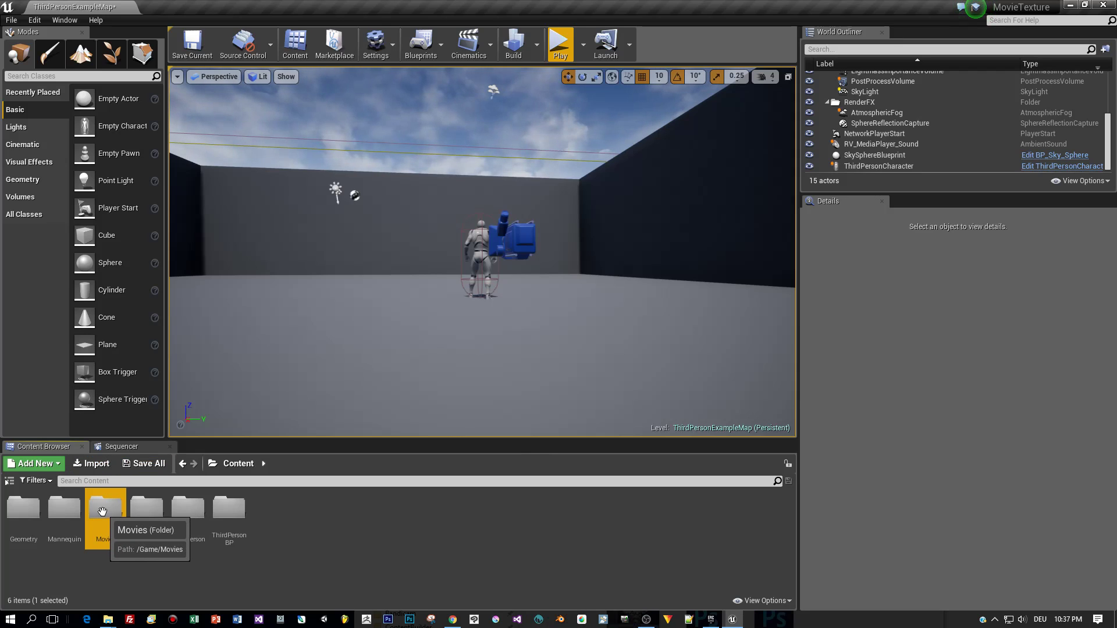
Set aside the Explorer window and open the Movies folder in the Content Browser.
left_click(108, 619)
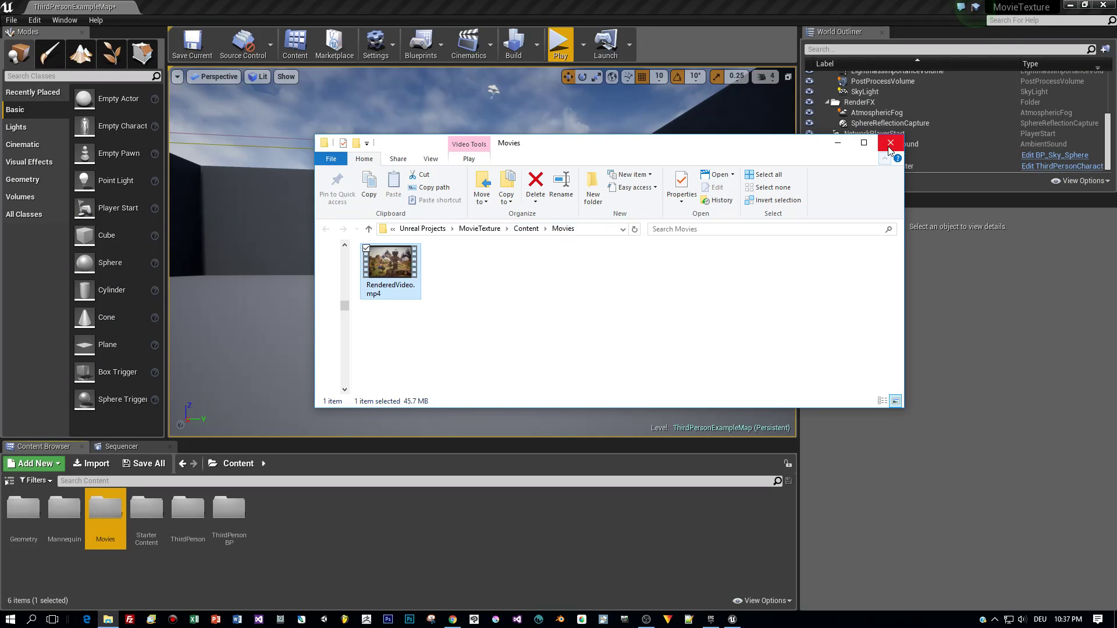
left_click(838, 143)
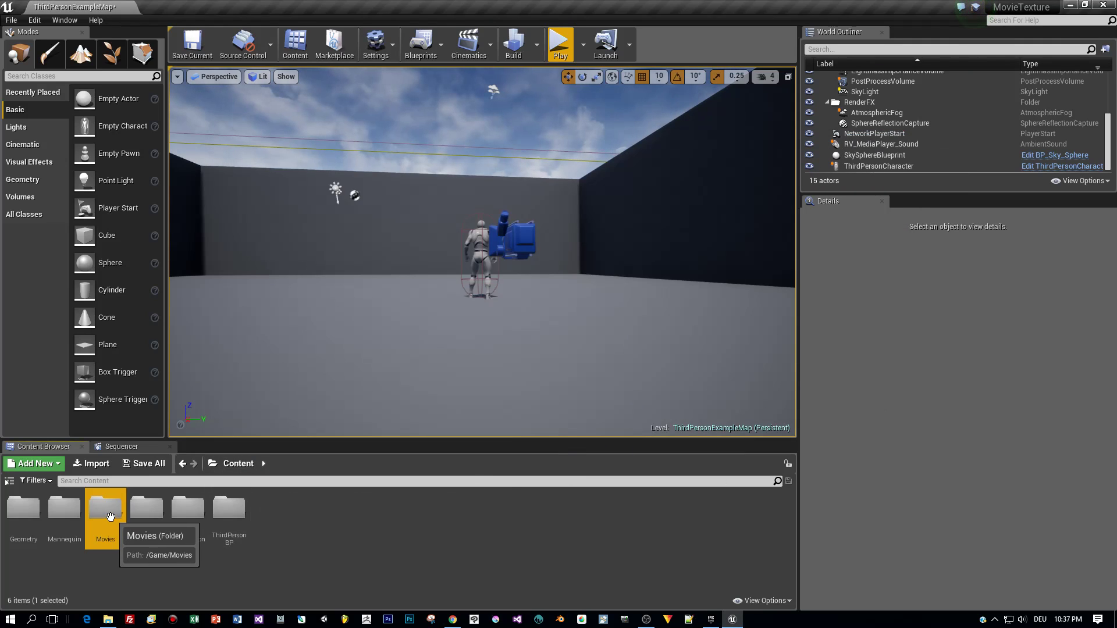
double_click(110, 516)
Create a File Media Source named RV_FileMediaSource in Movies and open its editor.
right_click(172, 524)
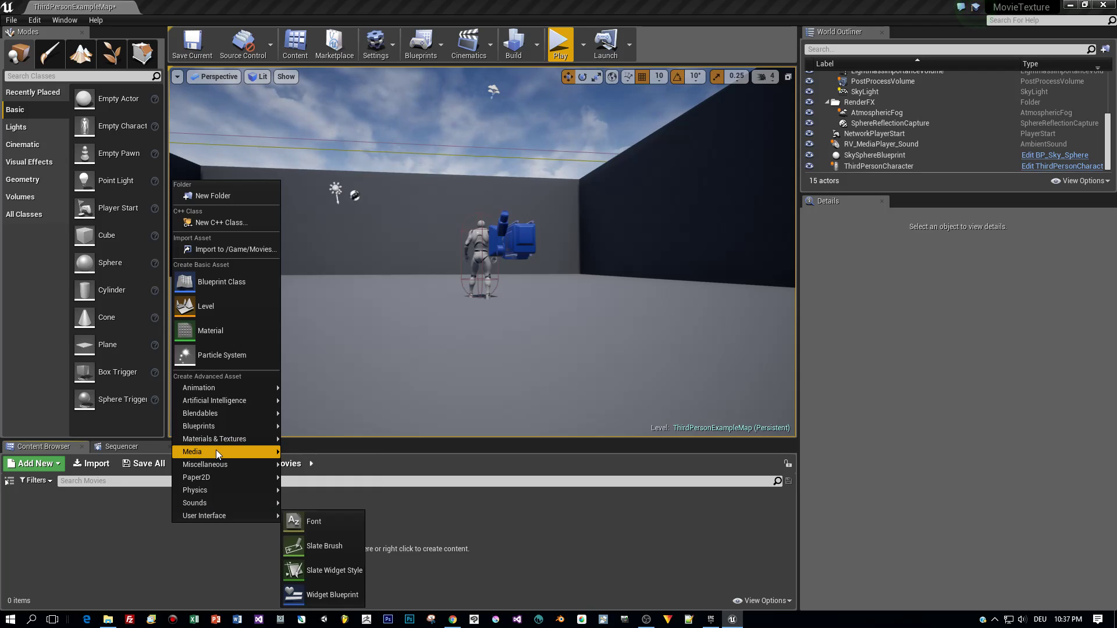
mouse_move(215, 450)
left_click(315, 451)
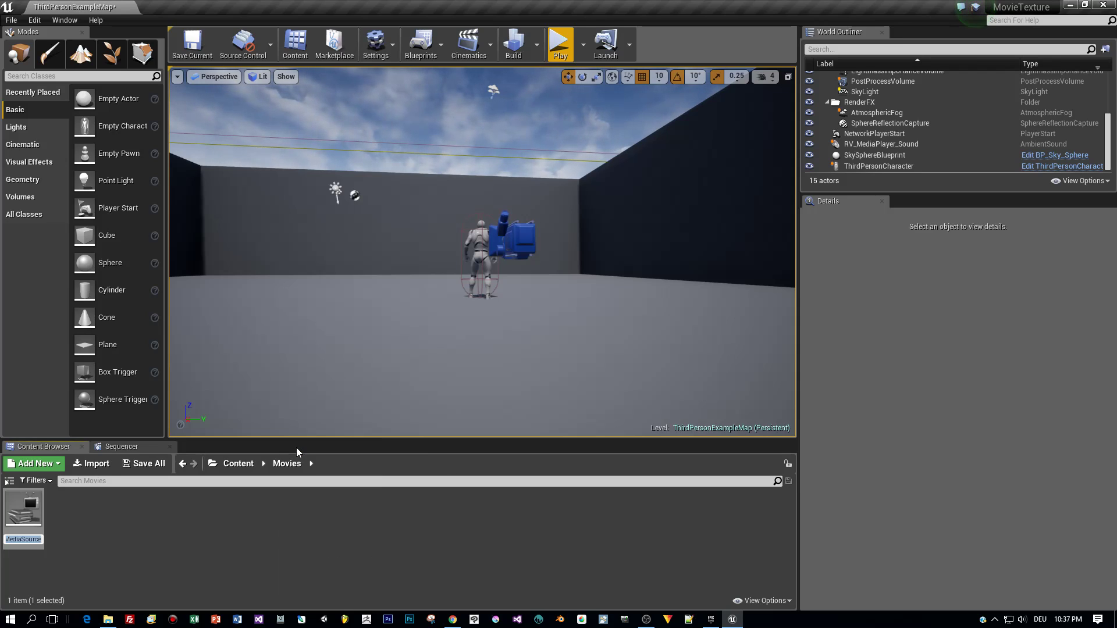
key("Home")
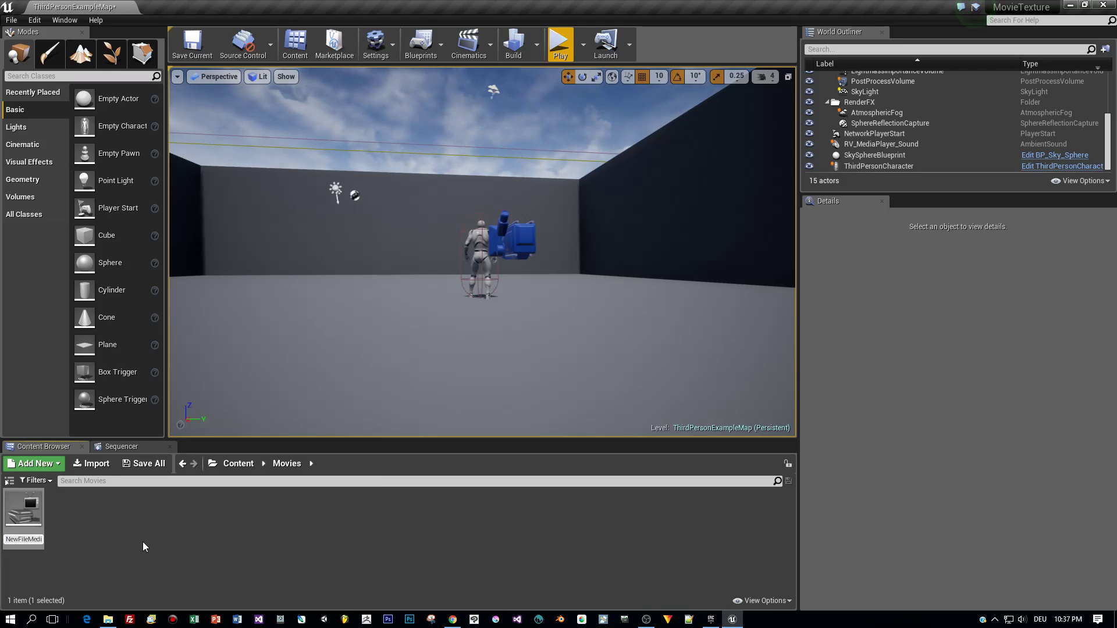
key("Delete")
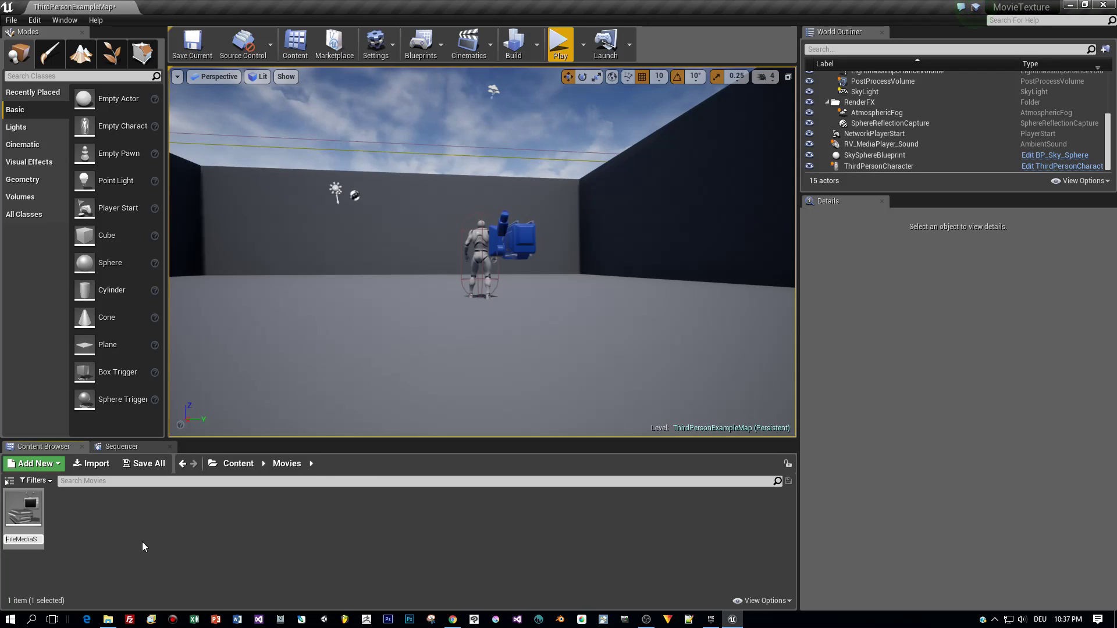
type("RV_")
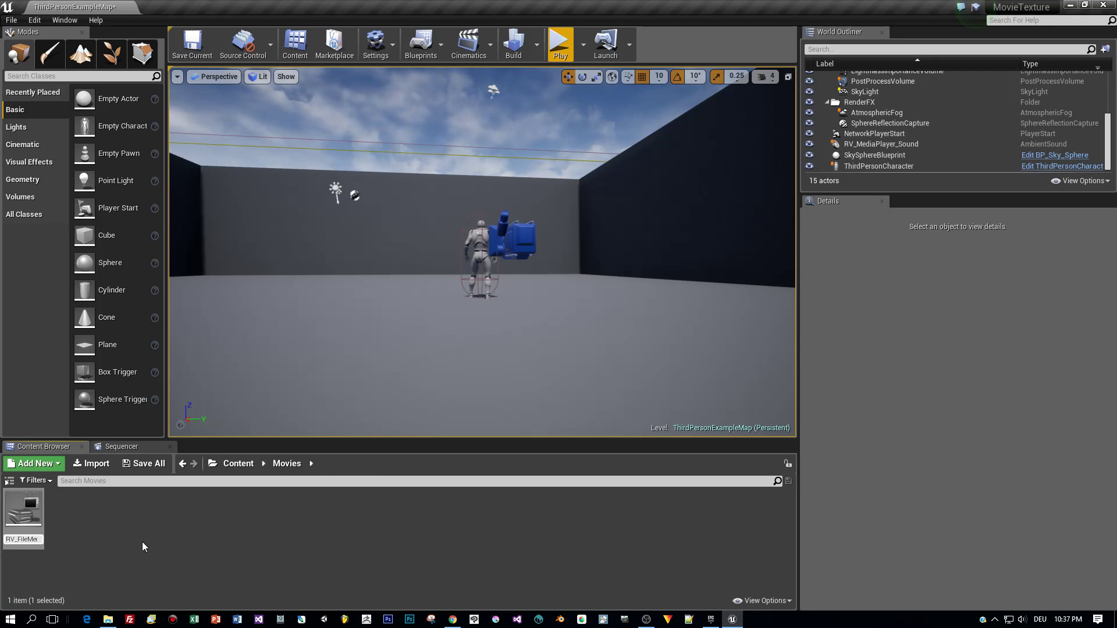
key("Return")
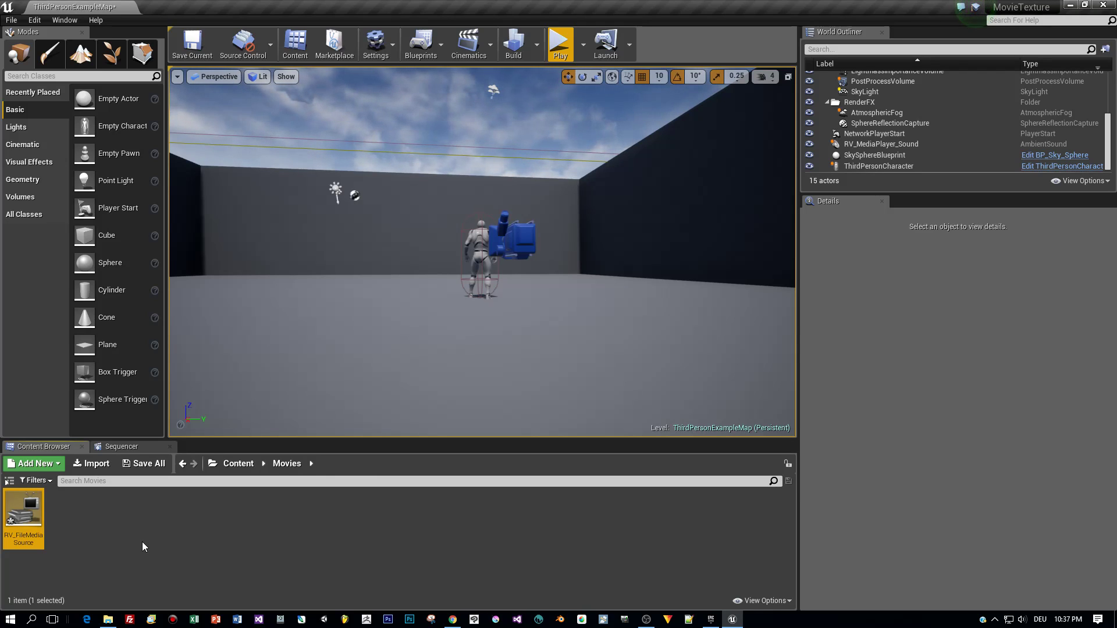
double_click(26, 512)
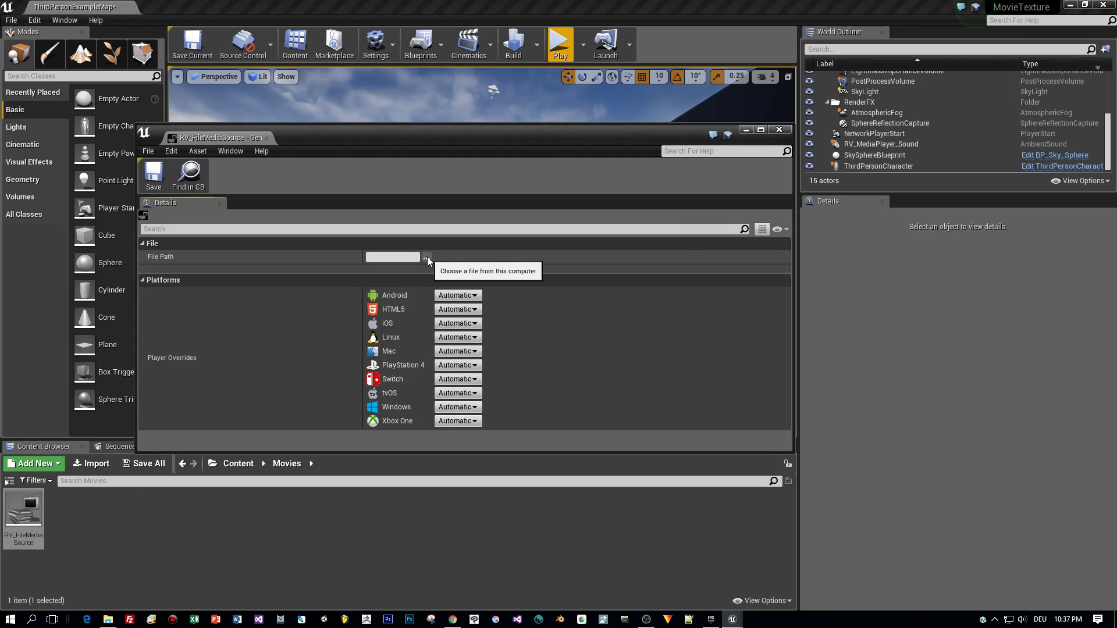
Set RV_FileMediaSource's File Path to ./Movies/RenderedVideo.mp4, save it, and close the editor.
left_click(427, 256)
left_click(366, 224)
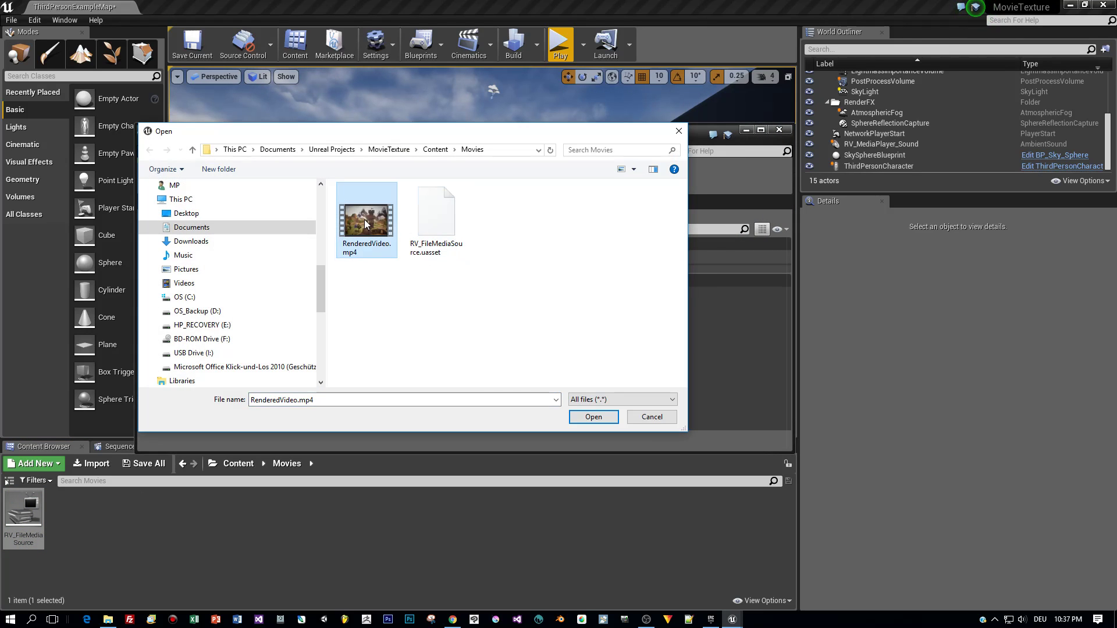
left_click(582, 416)
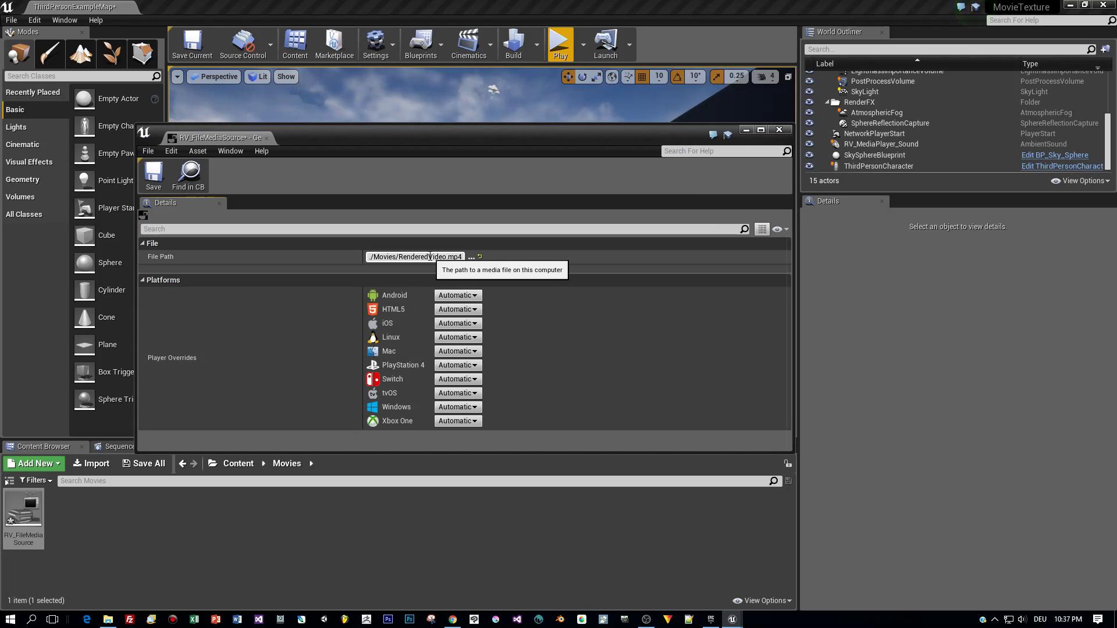
left_click(154, 174)
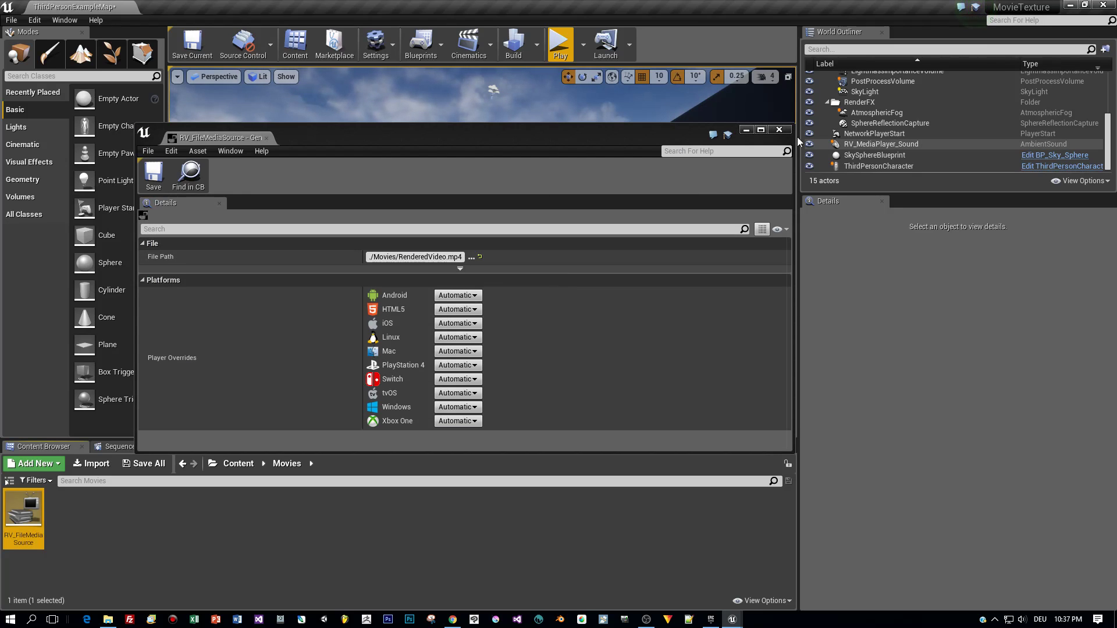
left_click(780, 129)
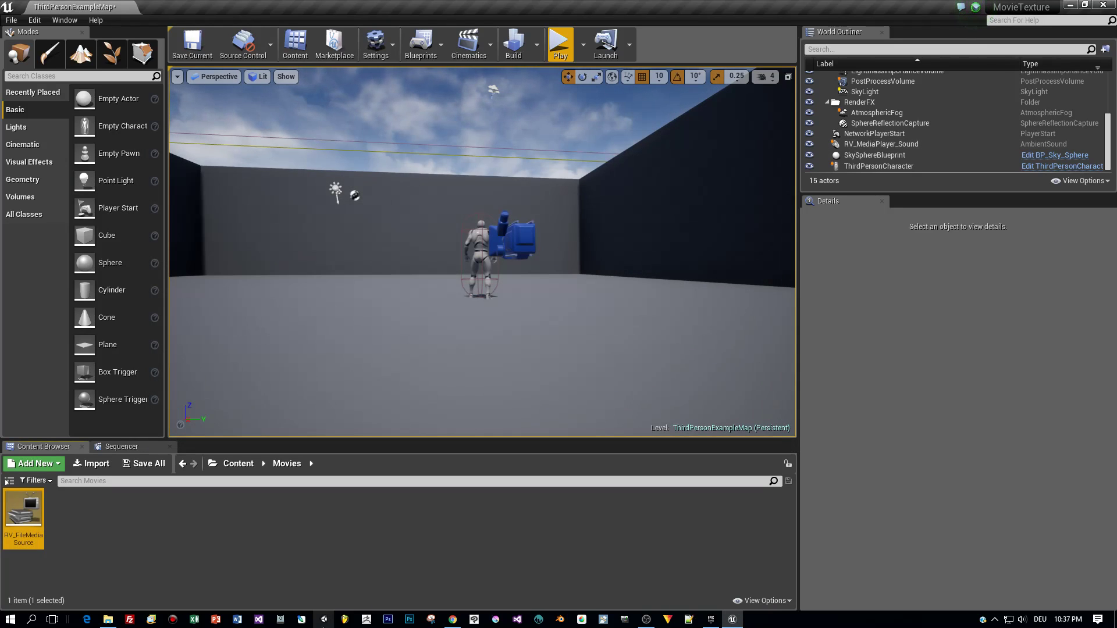
Create RV_MediaPlayer with sound and video outputs, then save RV_MediaPlayer_Sound.
right_click(73, 516)
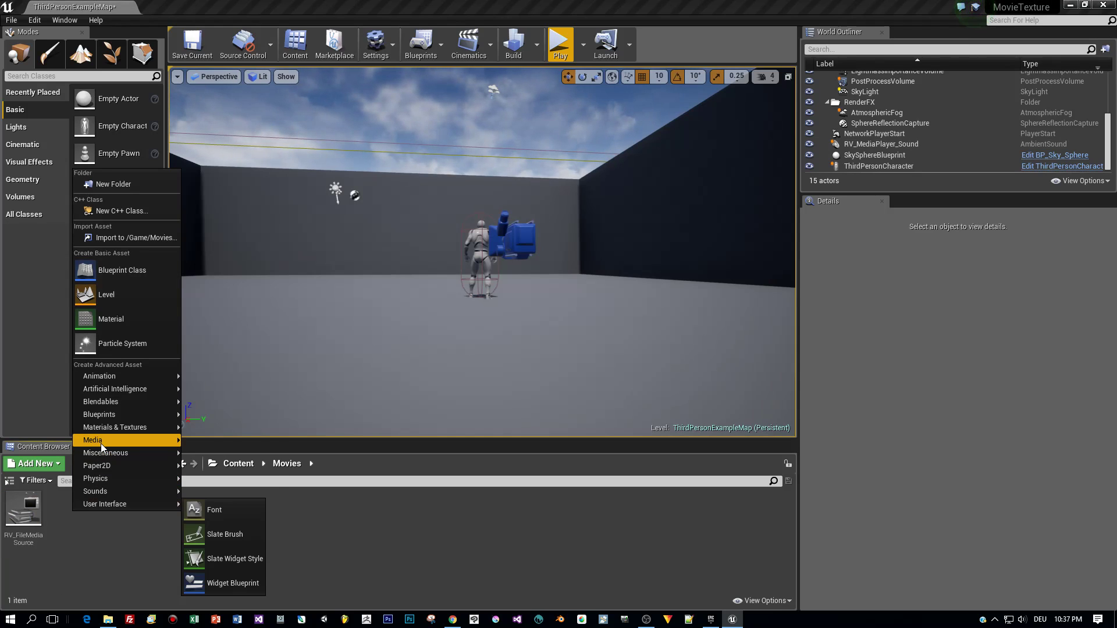
mouse_move(100, 443)
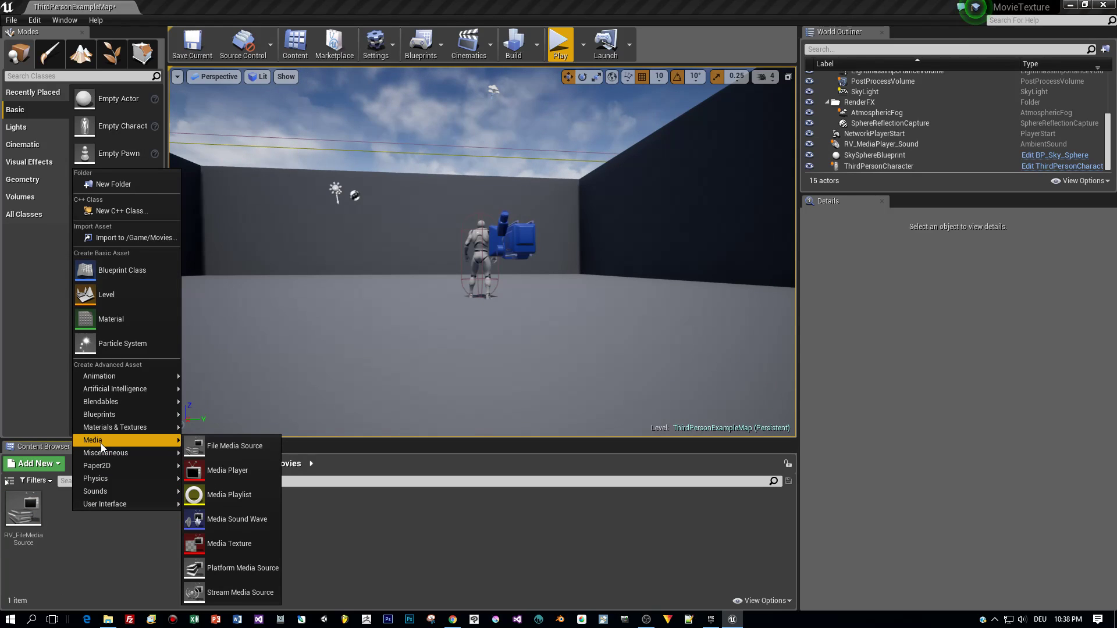
left_click(224, 473)
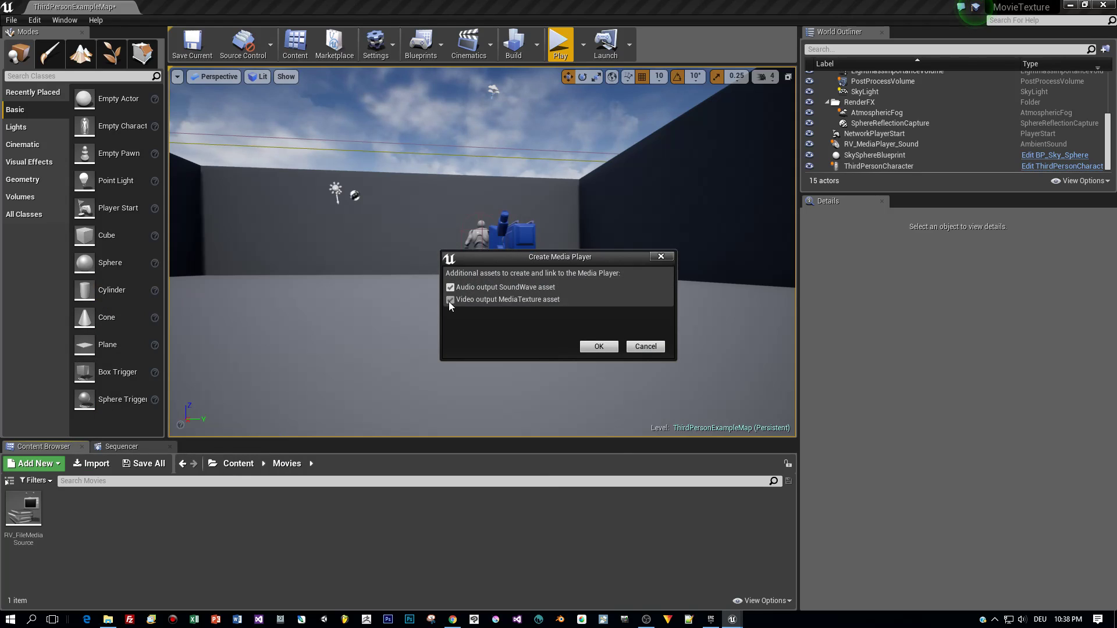
left_click(602, 348)
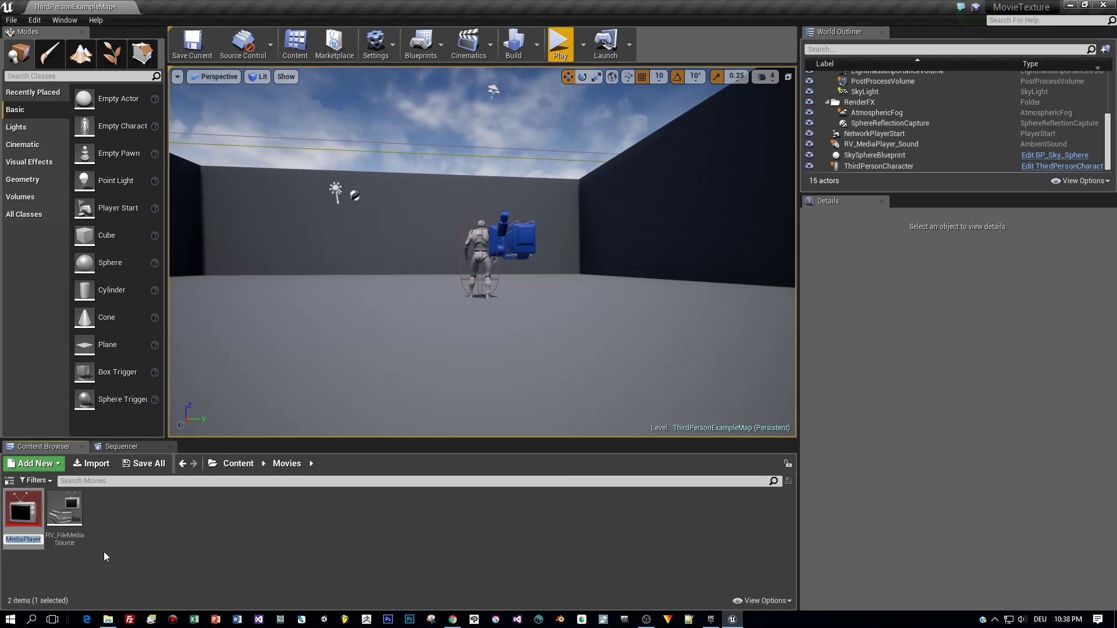
type("MediaPlaye")
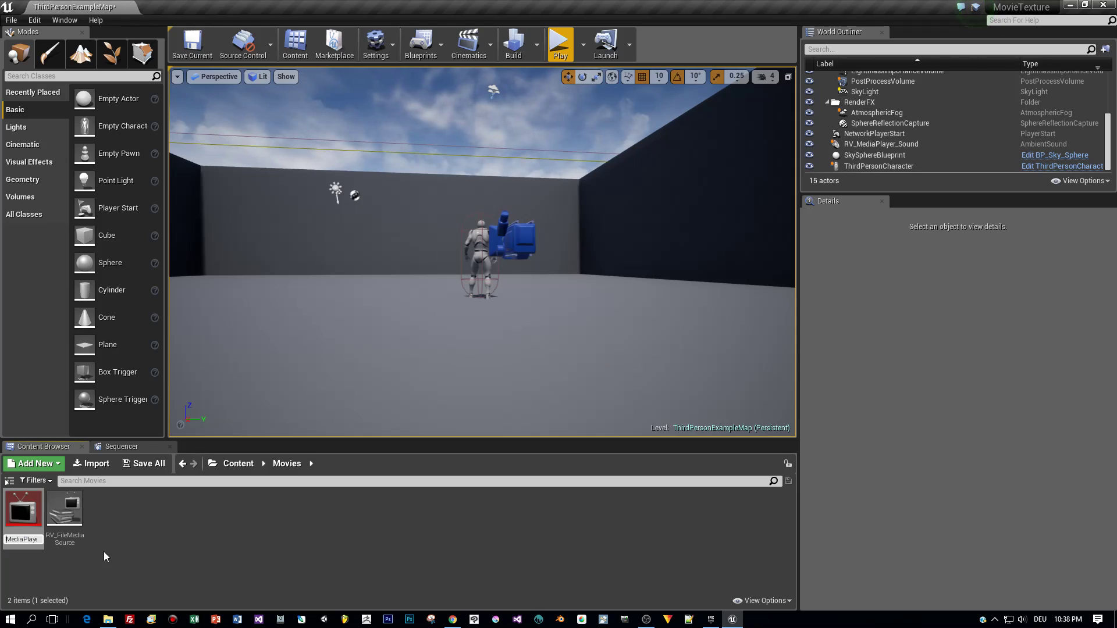
type("RV_")
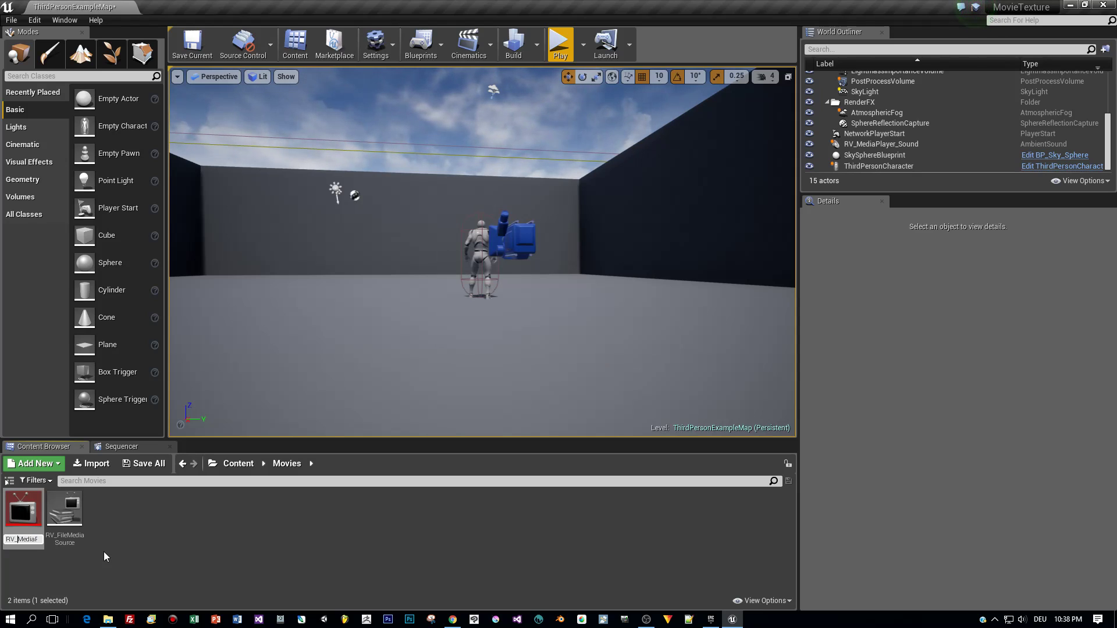
key("Return")
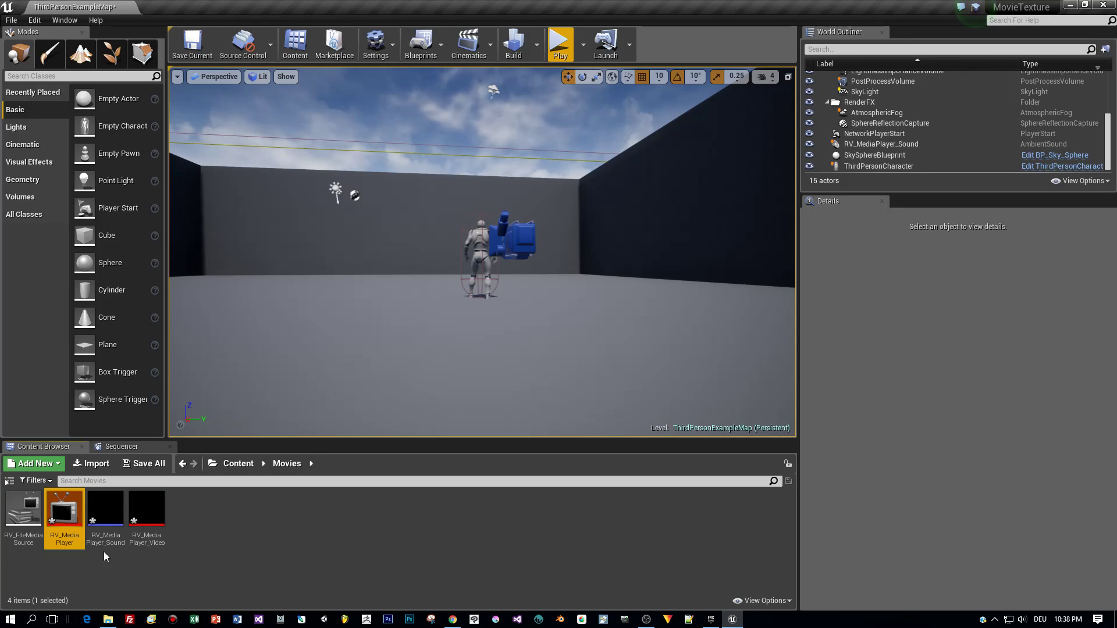
left_click(97, 516)
key("ctrl+s")
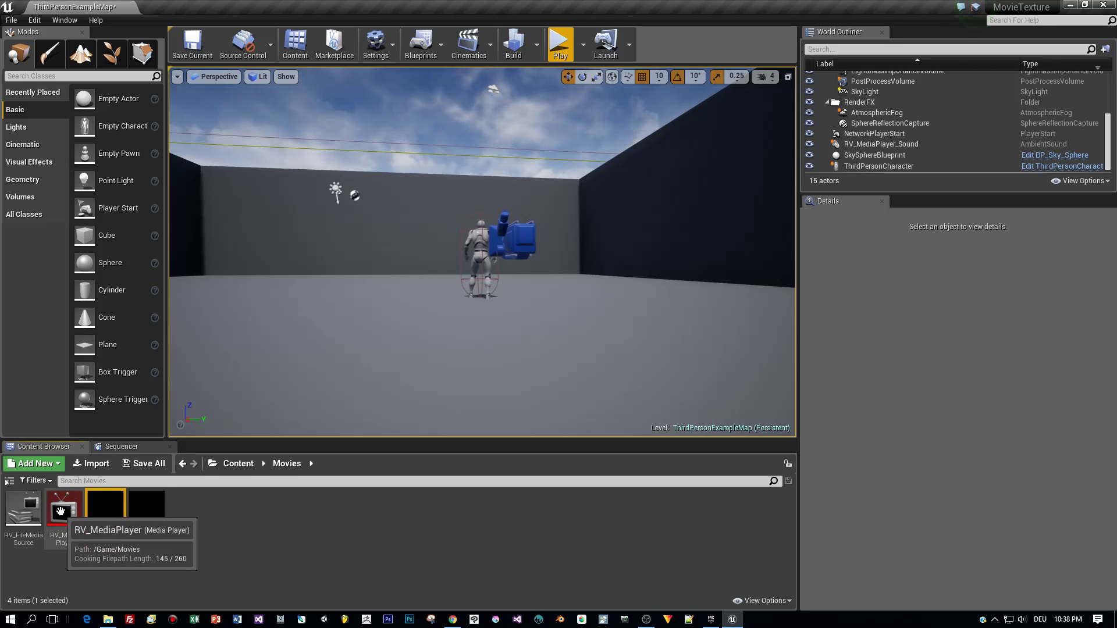
double_click(72, 521)
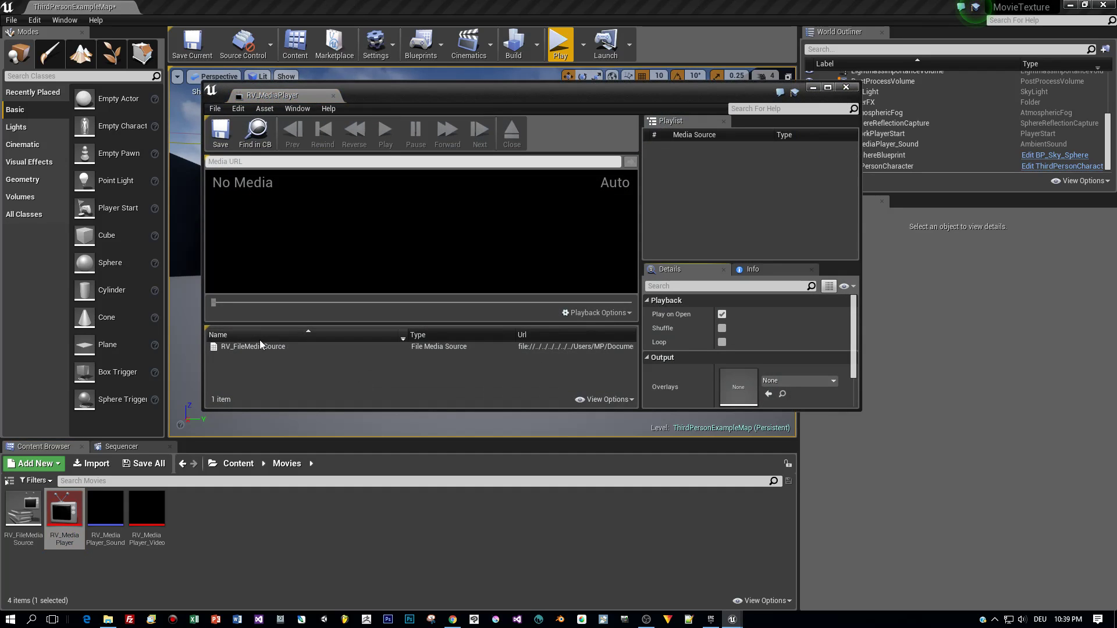
left_click(260, 346)
double_click(259, 347)
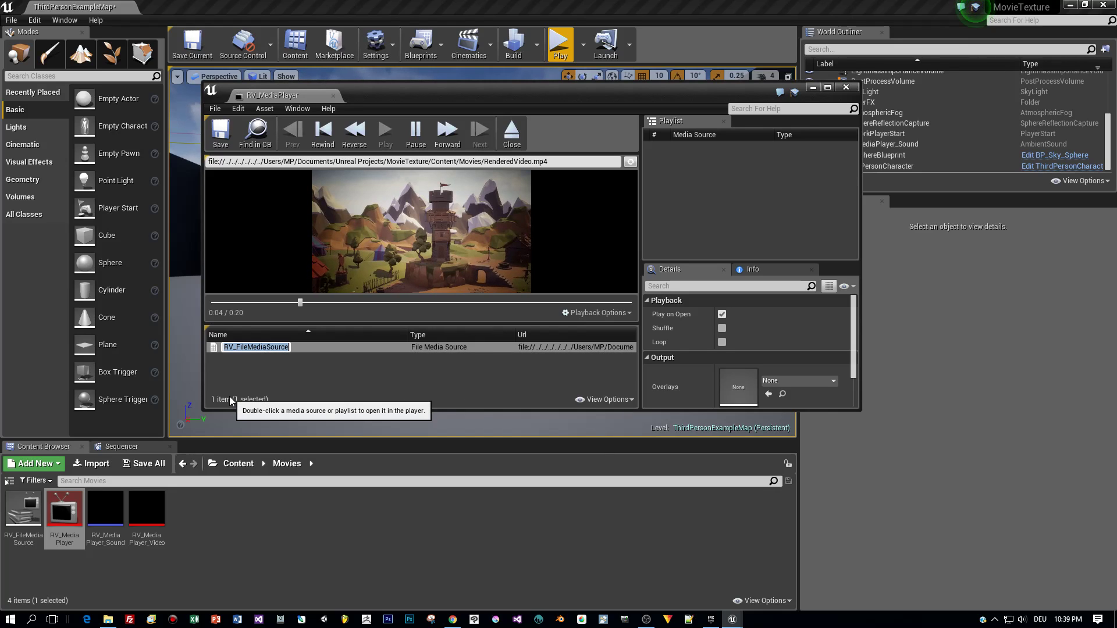
left_click(403, 383)
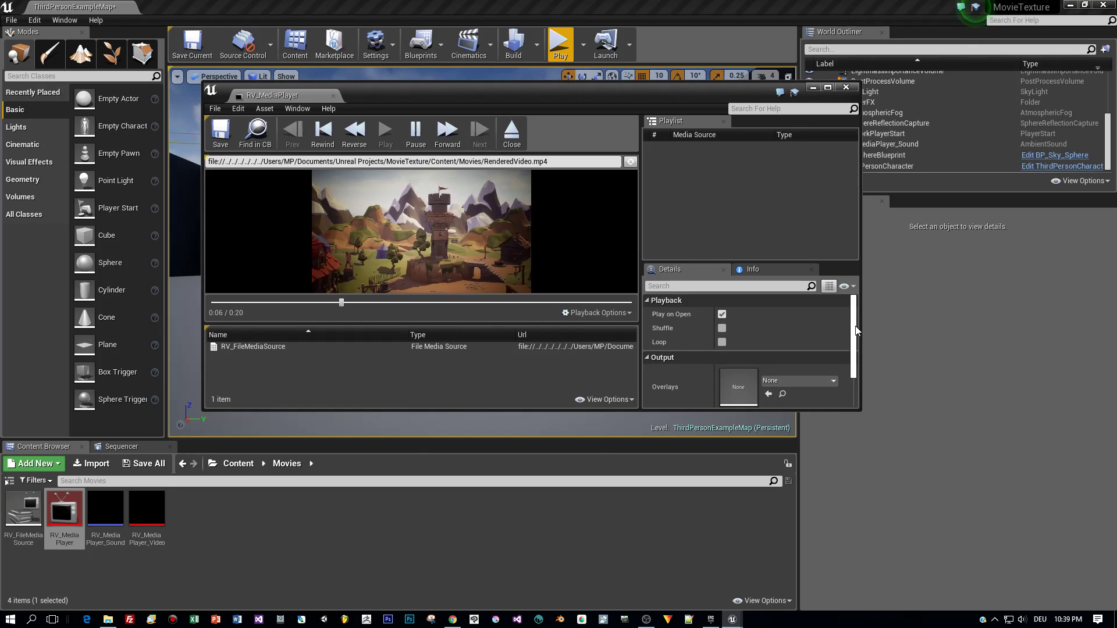
scroll(821, 375, "down", 3)
scroll(843, 393, "down", 1)
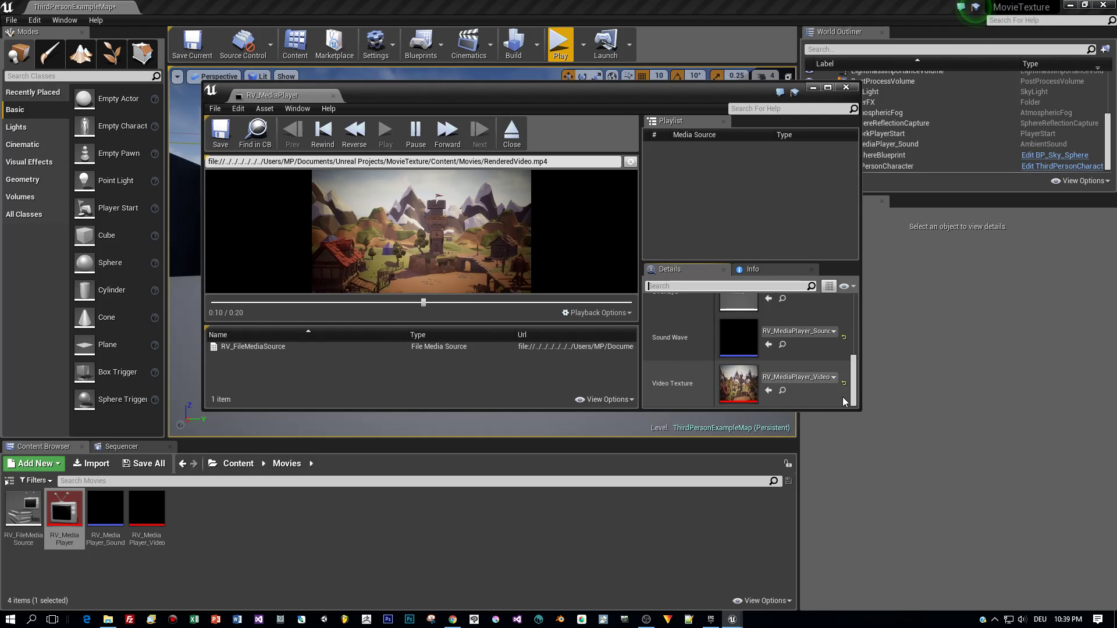
left_click(845, 87)
Select the third-person character and orbit the view to look down at it.
scroll(366, 344, "down", 1)
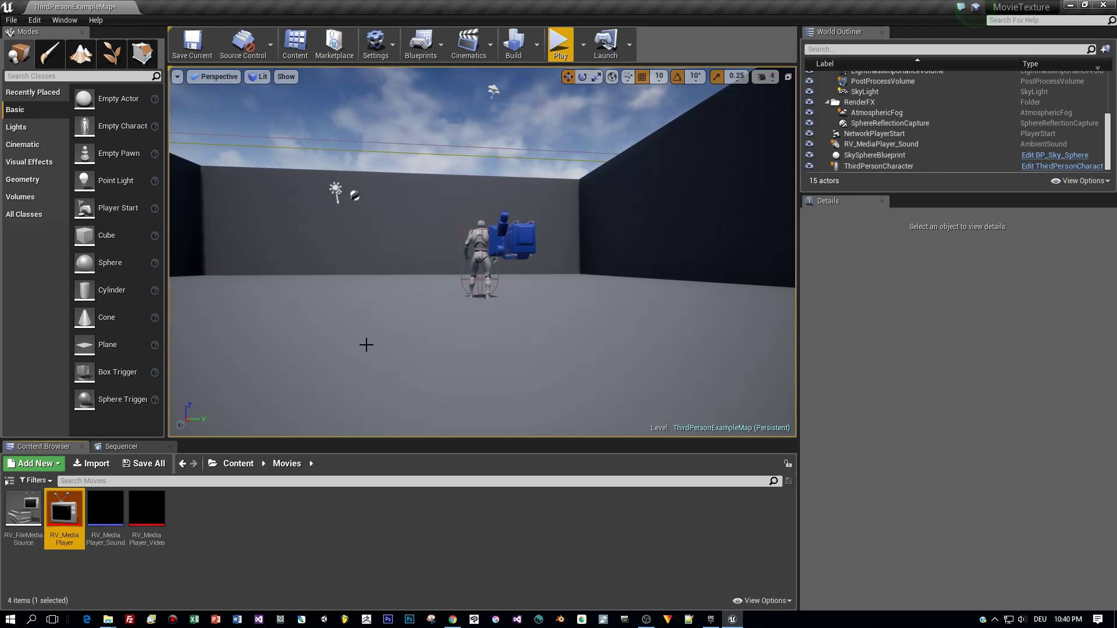
scroll(501, 255, "down", 1)
left_click(501, 255)
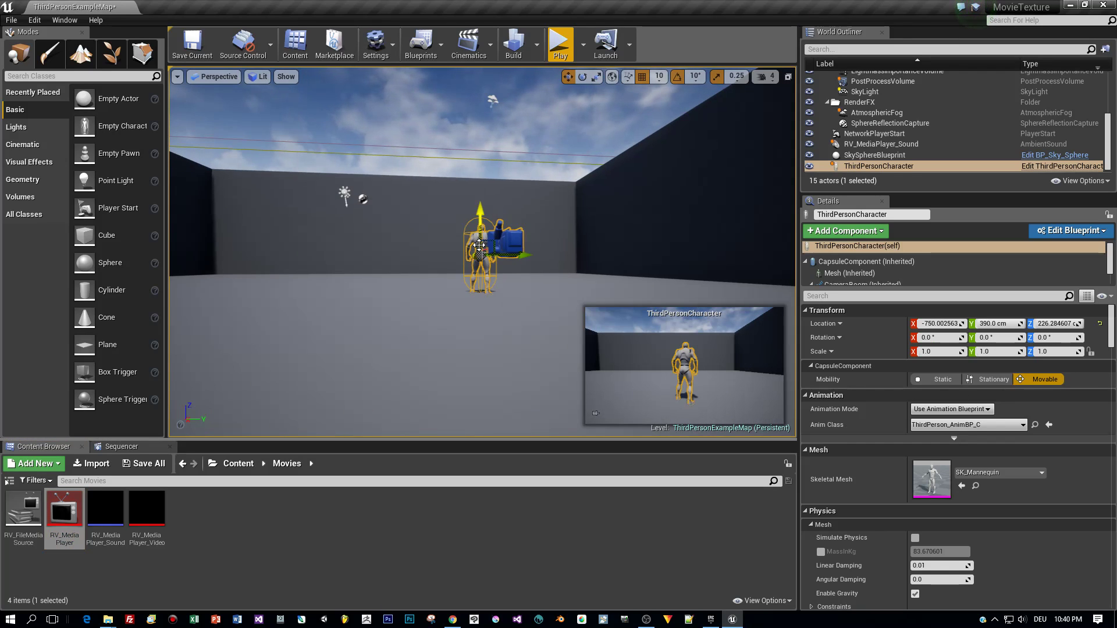
scroll(654, 202, "up", 2)
left_click_drag(654, 201, 524, 233, "alt")
Search StarterContent for 'plan' to list Shape_Plane.
left_click(236, 464)
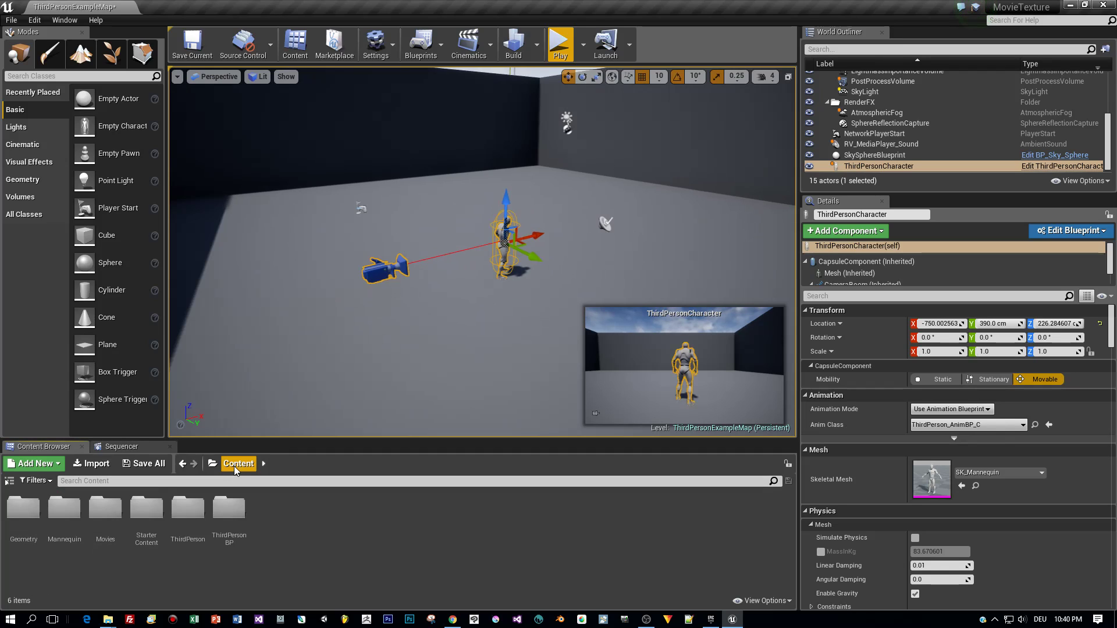
double_click(147, 508)
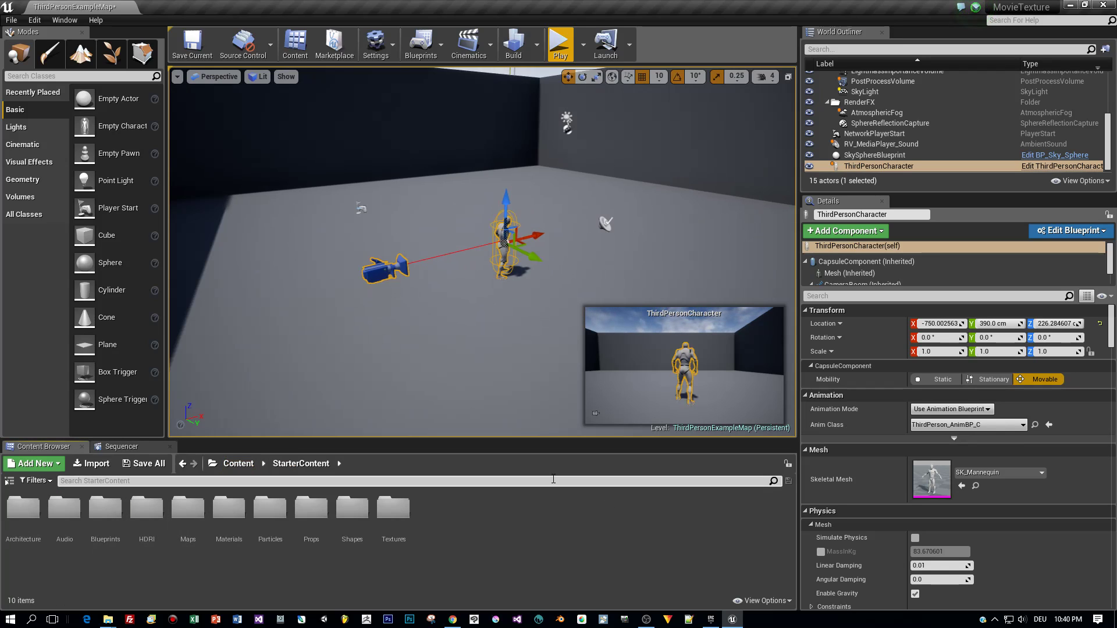
type("plan")
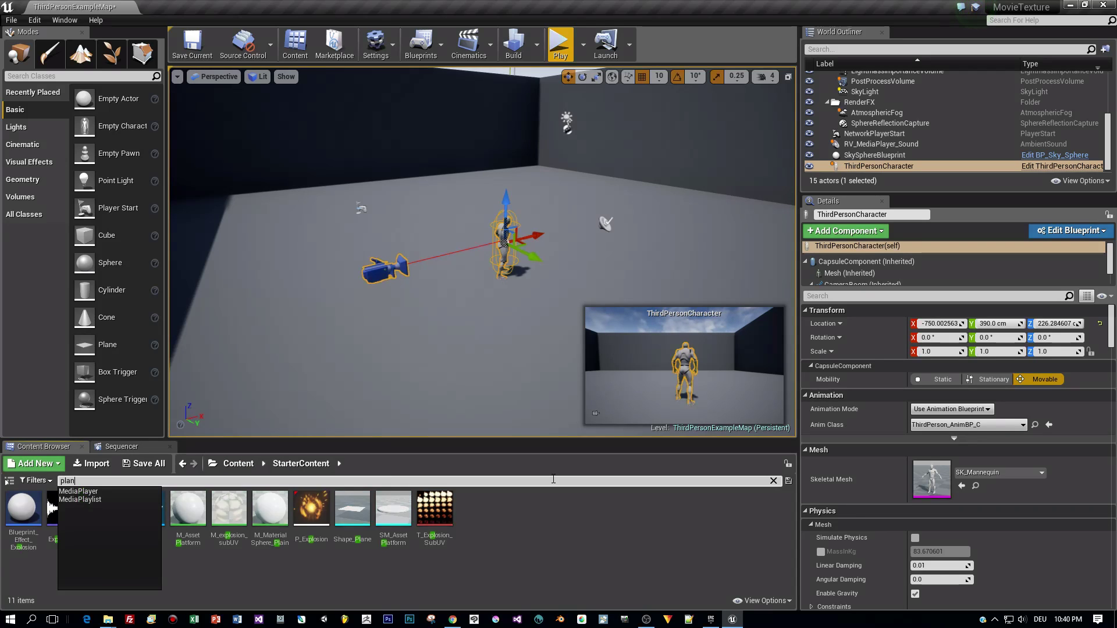
Drop Shape_Plane into the level and raise it above the floor.
left_click_drag(24, 509, 567, 252)
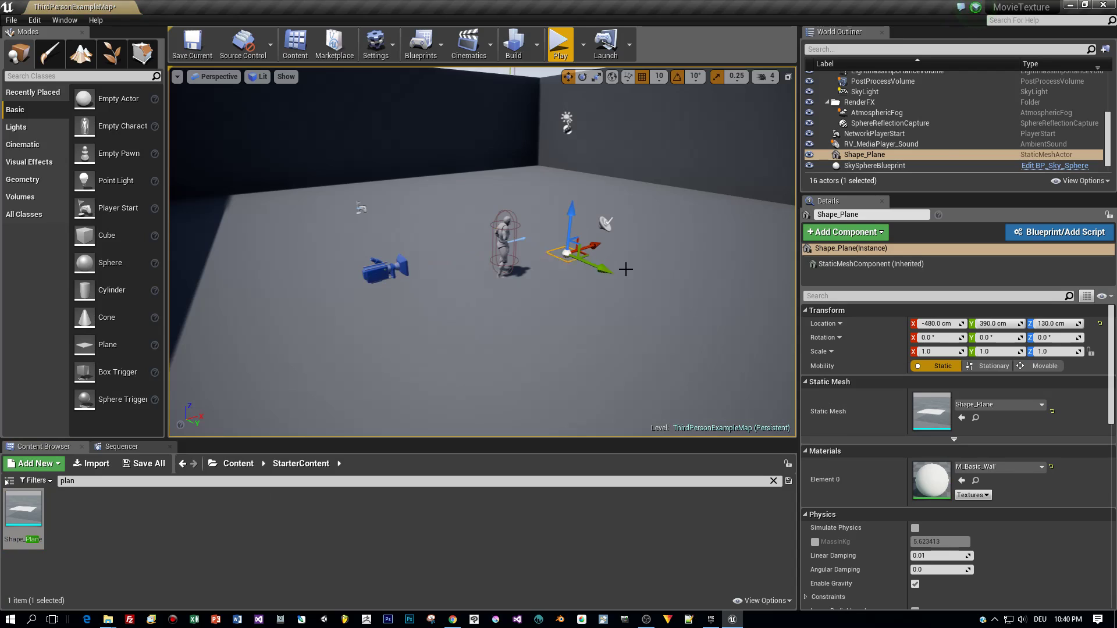
key("f")
scroll(640, 277, "down", 3)
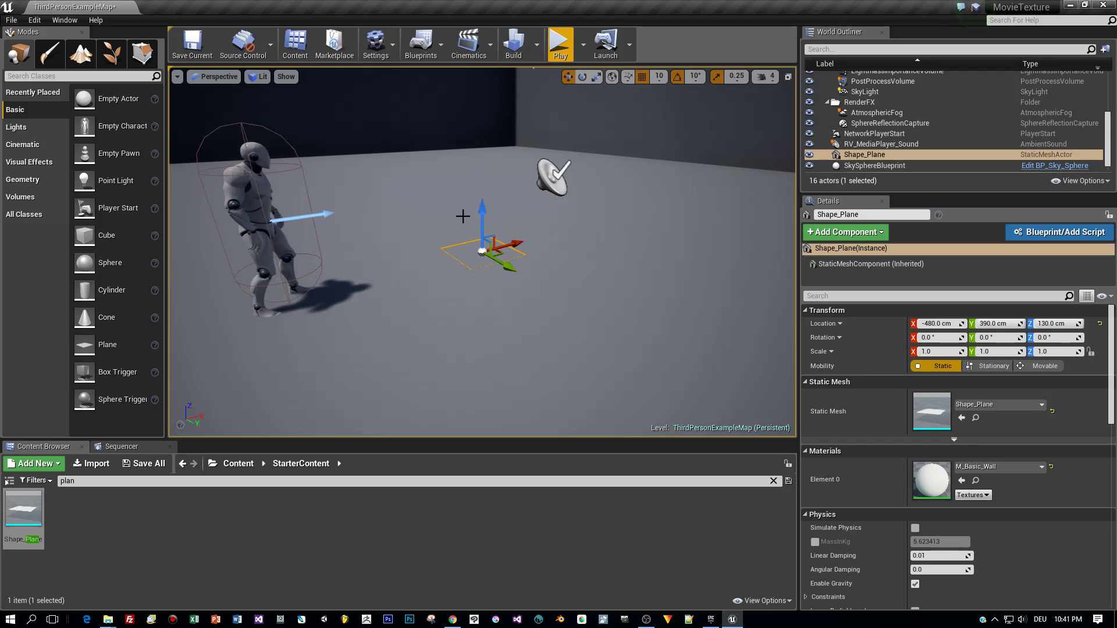
left_click_drag(481, 205, 483, 154)
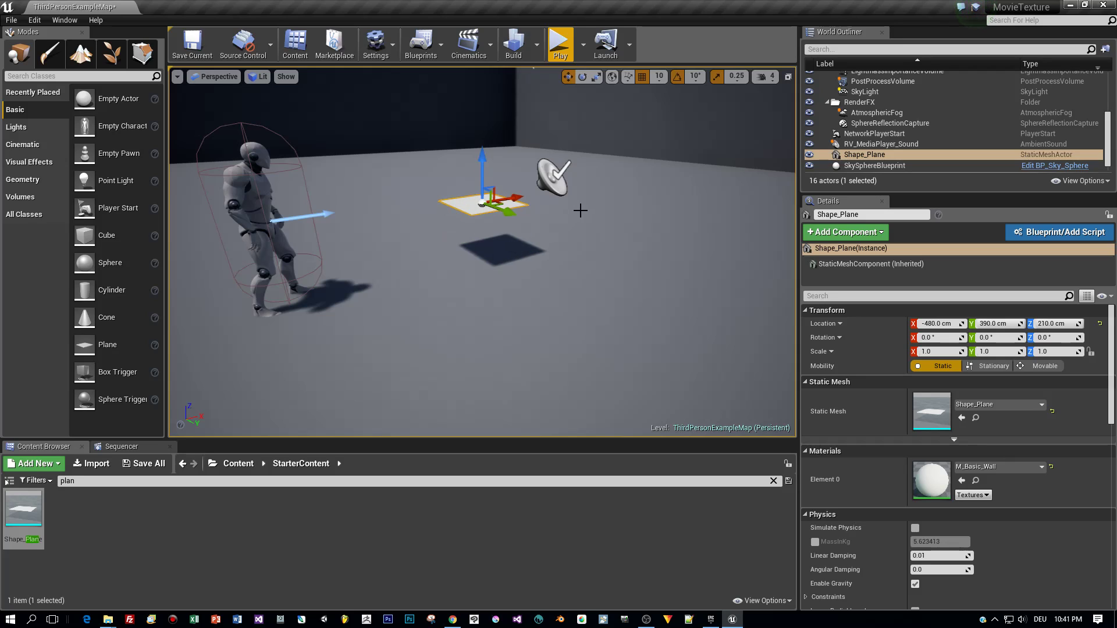
Rotate the plane 90° so it stands upright.
key("e")
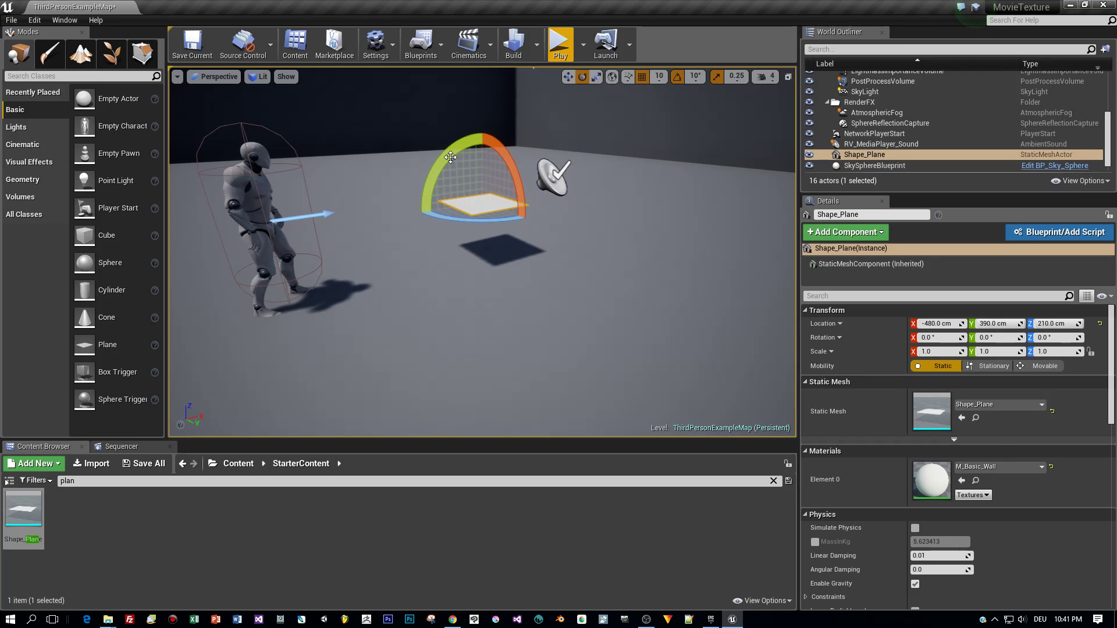
left_click_drag(527, 197, 493, 124)
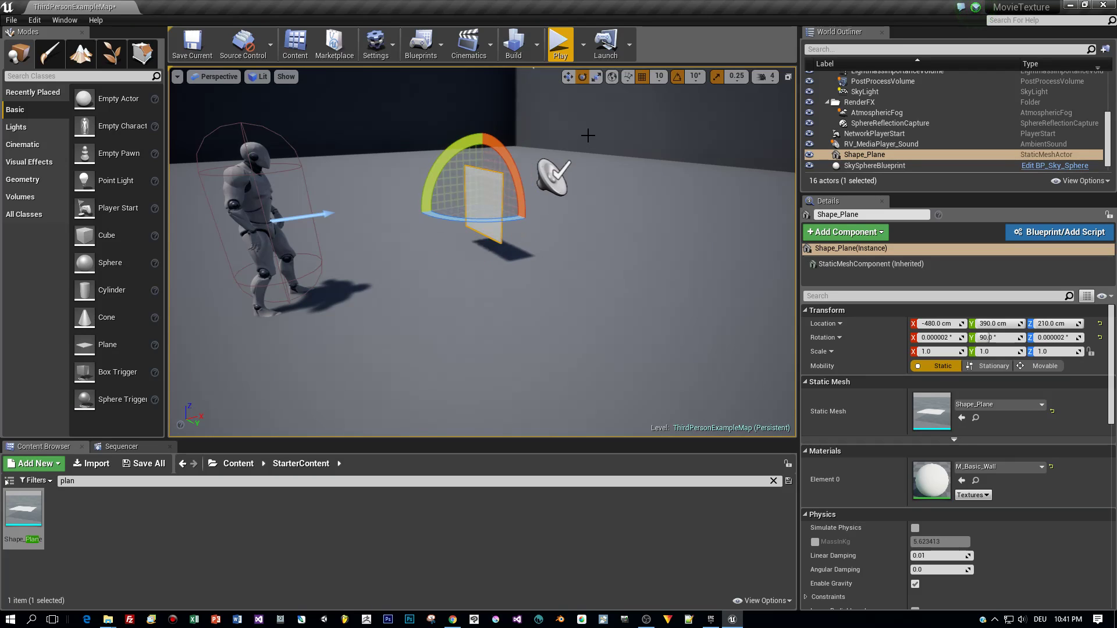
key("w")
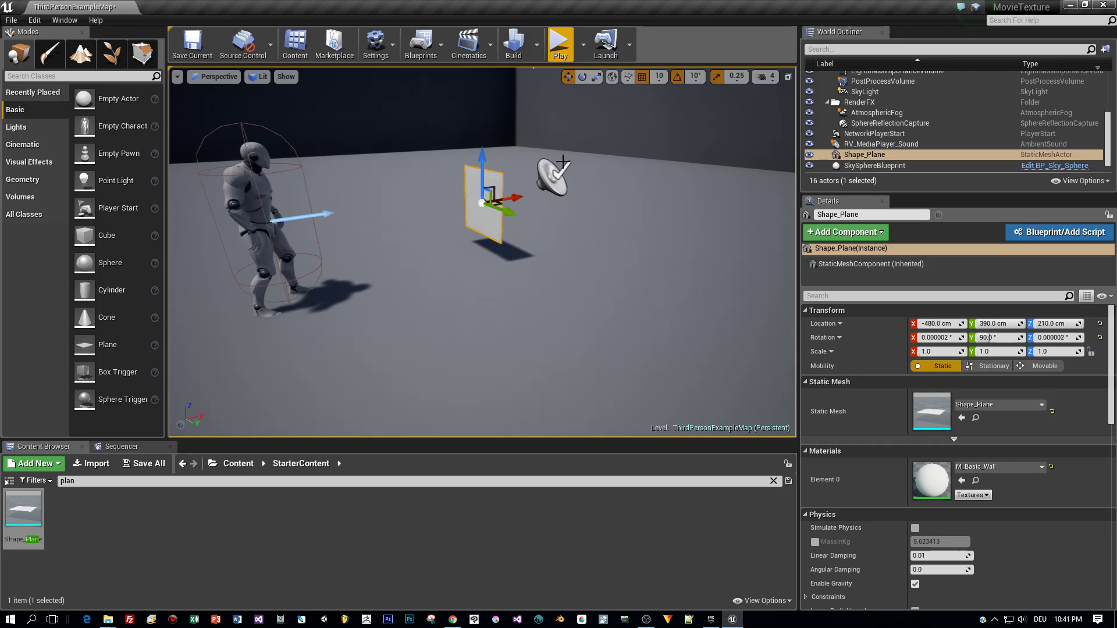
key("e")
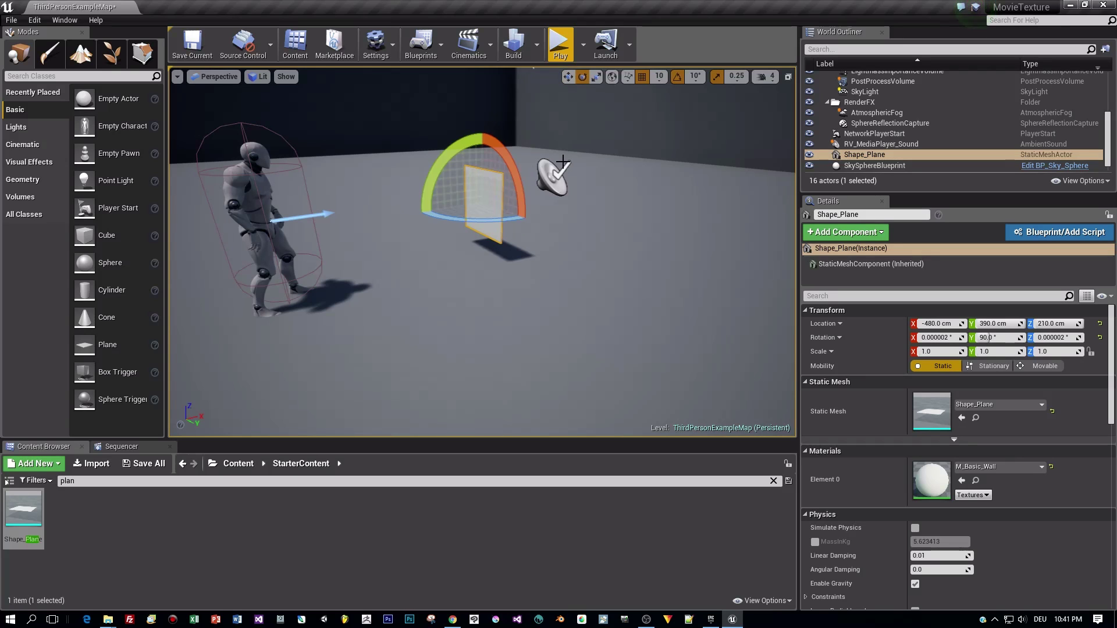
left_click_drag(520, 189, 552, 135)
key("w")
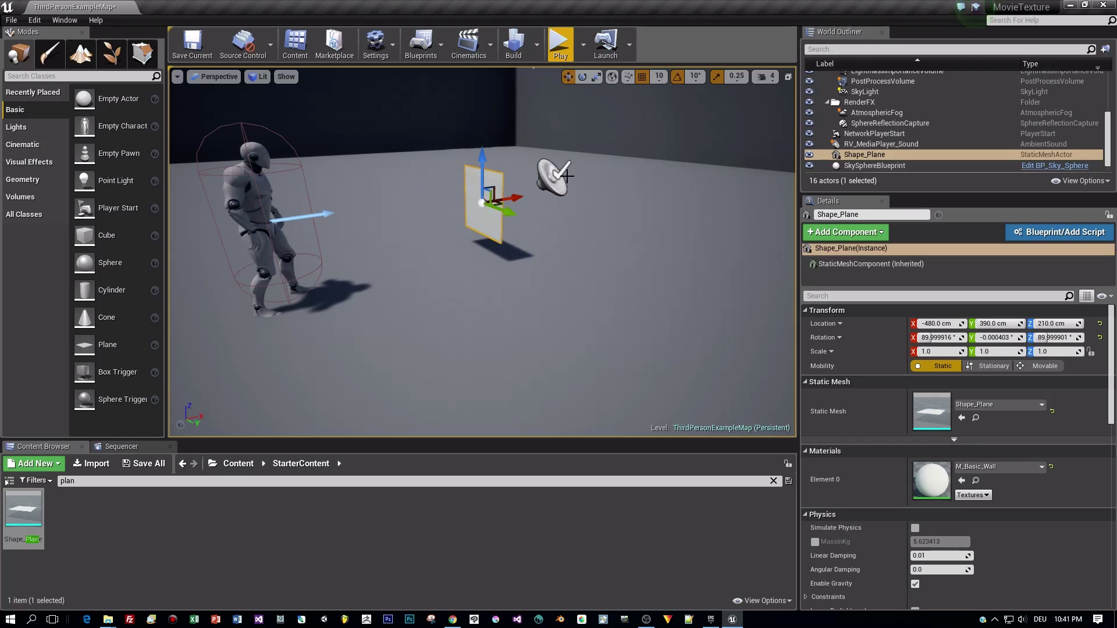
Scale the plane to 2.75 × 1.75 × 1.5, raise it to Z 250, and save the map.
key("f")
key("e")
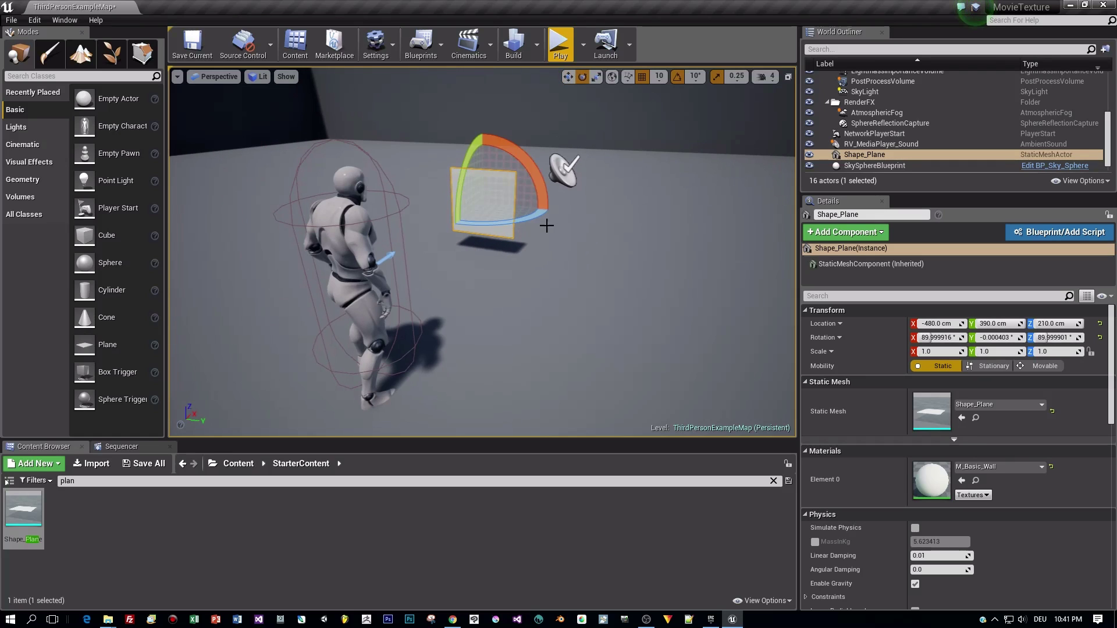
key("r")
left_click_drag(483, 233, 581, 232)
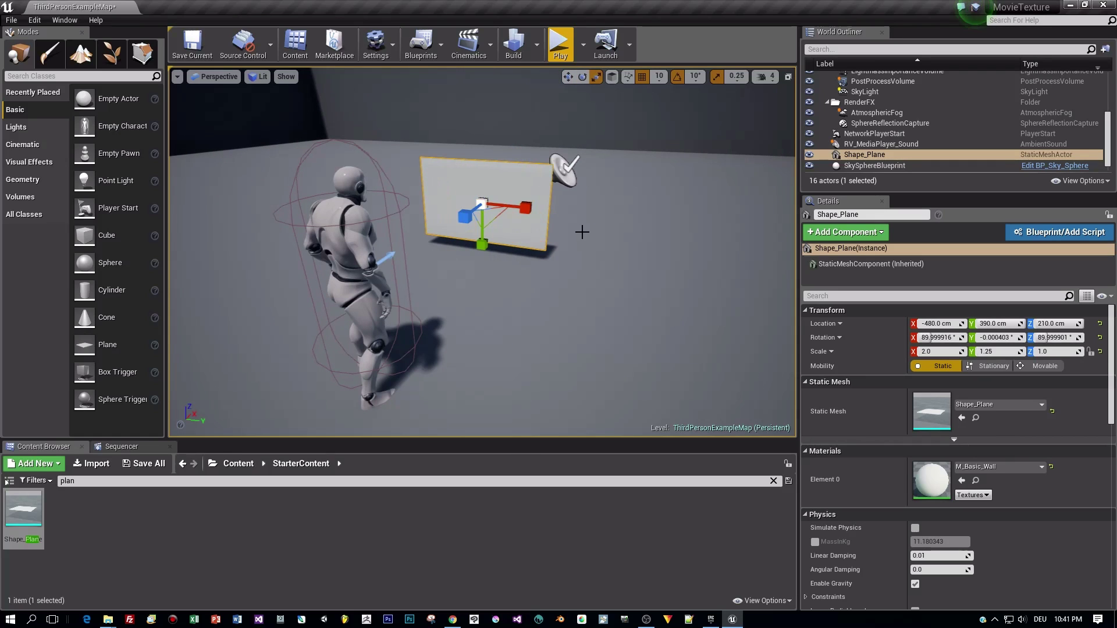
key("w")
left_click_drag(489, 208, 588, 200)
key("e")
key("r")
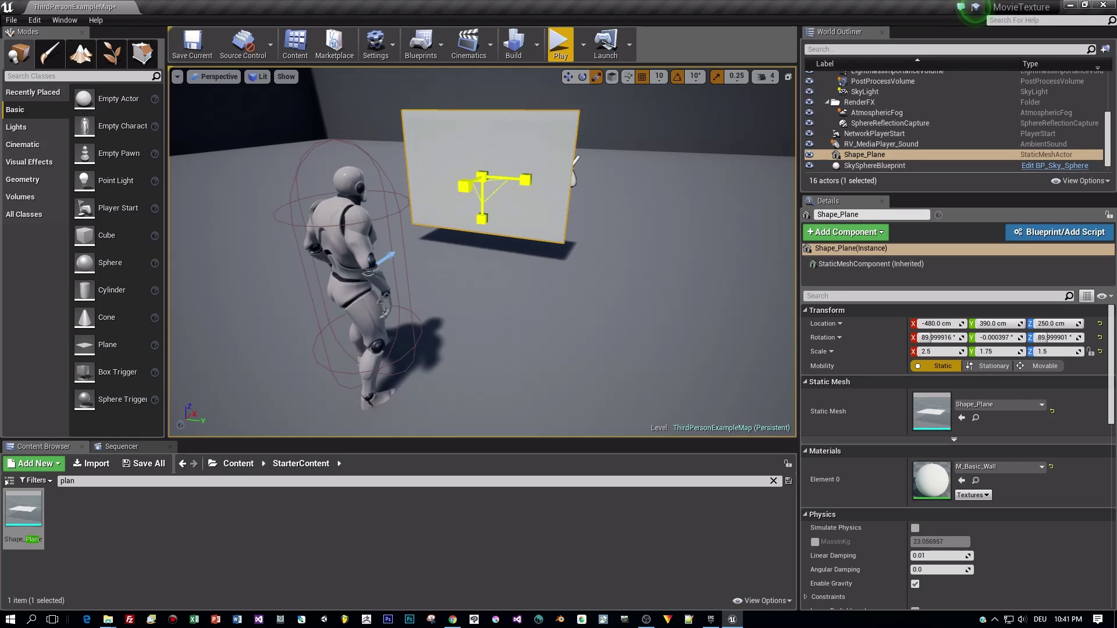
right_click_drag(574, 267, 204, 87)
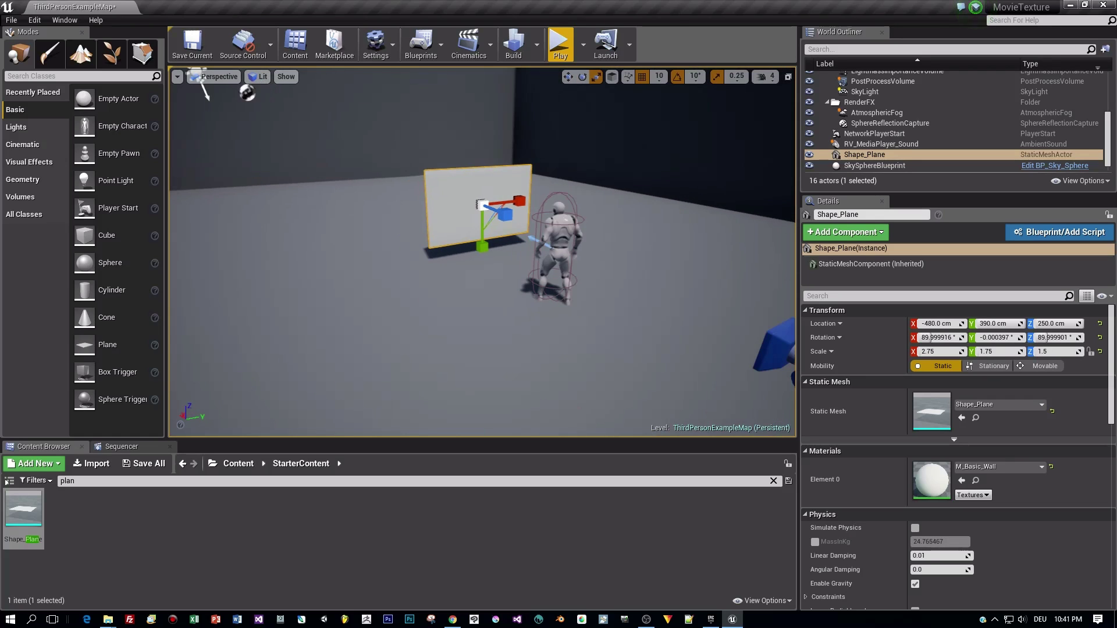
key("ctrl+s")
left_click(238, 464)
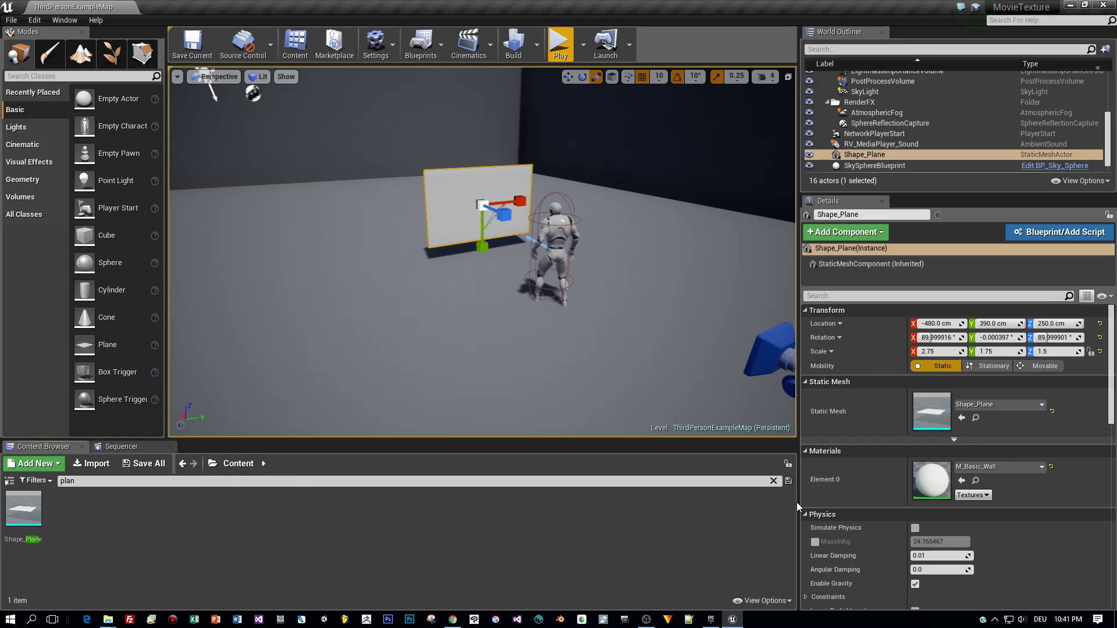
Drag RV_MediaPlayer_Sound and RV_MediaPlayer_Video from Movies onto the plane.
left_click(774, 481)
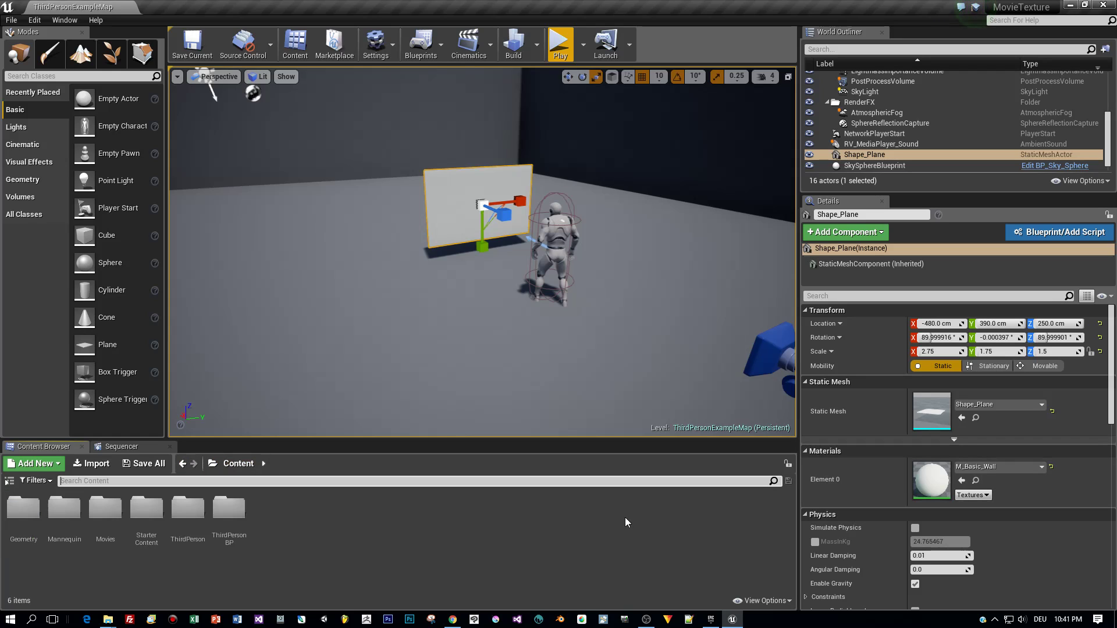
double_click(105, 508)
left_click(105, 508)
left_click(149, 506, "ctrl")
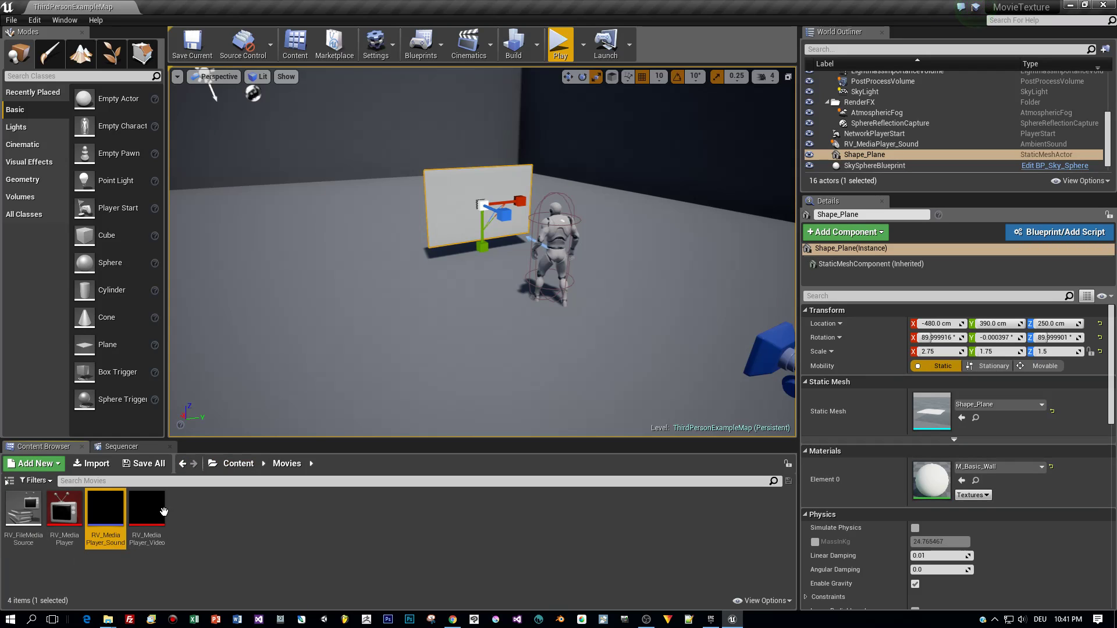
left_click_drag(158, 504, 466, 197)
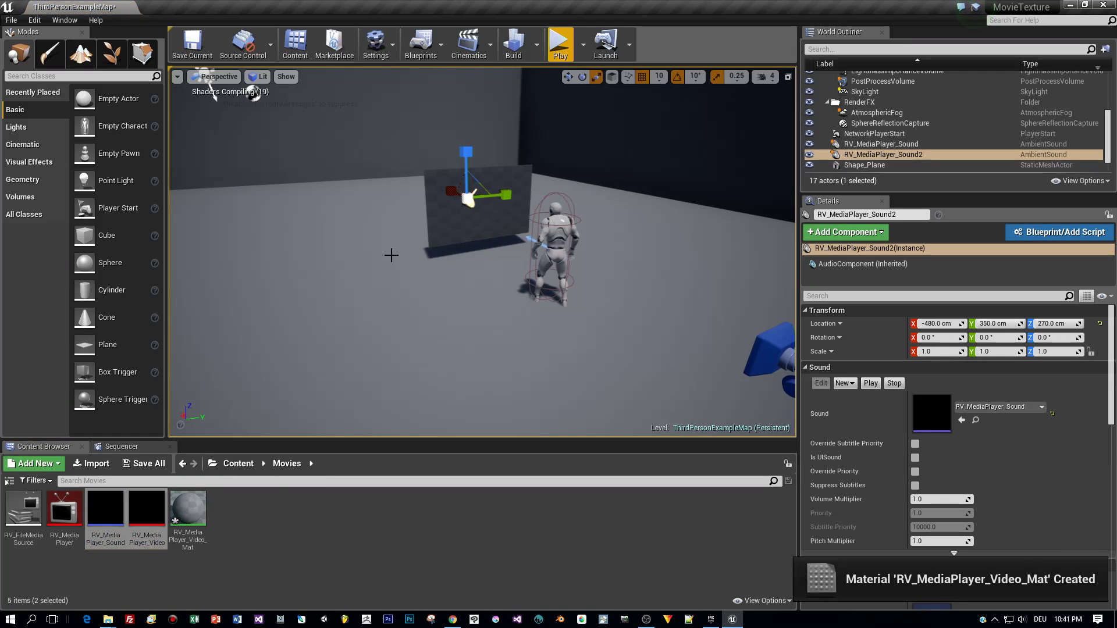
Select the new RV_MediaPlayer_Video_Mat and turn the view to face the plane.
left_click(189, 521)
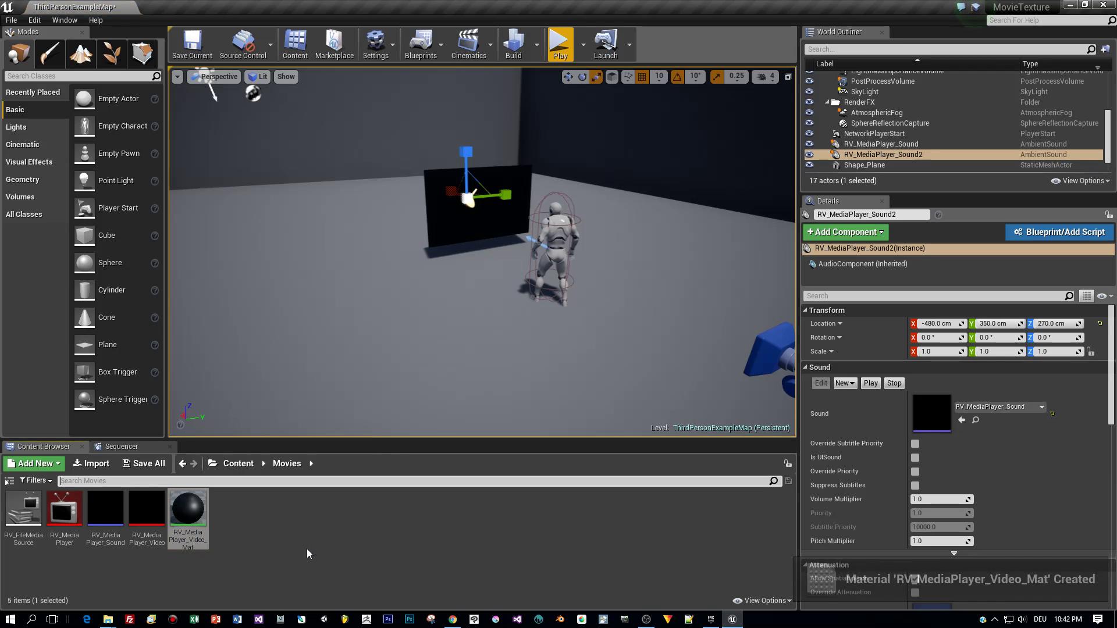
left_click_drag(465, 316, 491, 286)
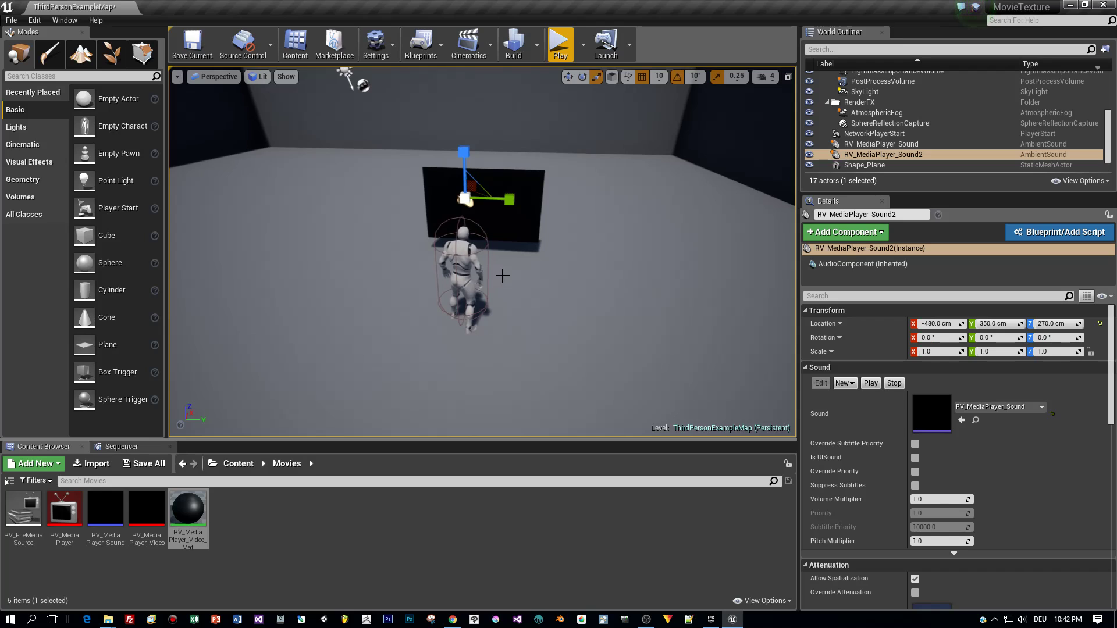
left_click(443, 46)
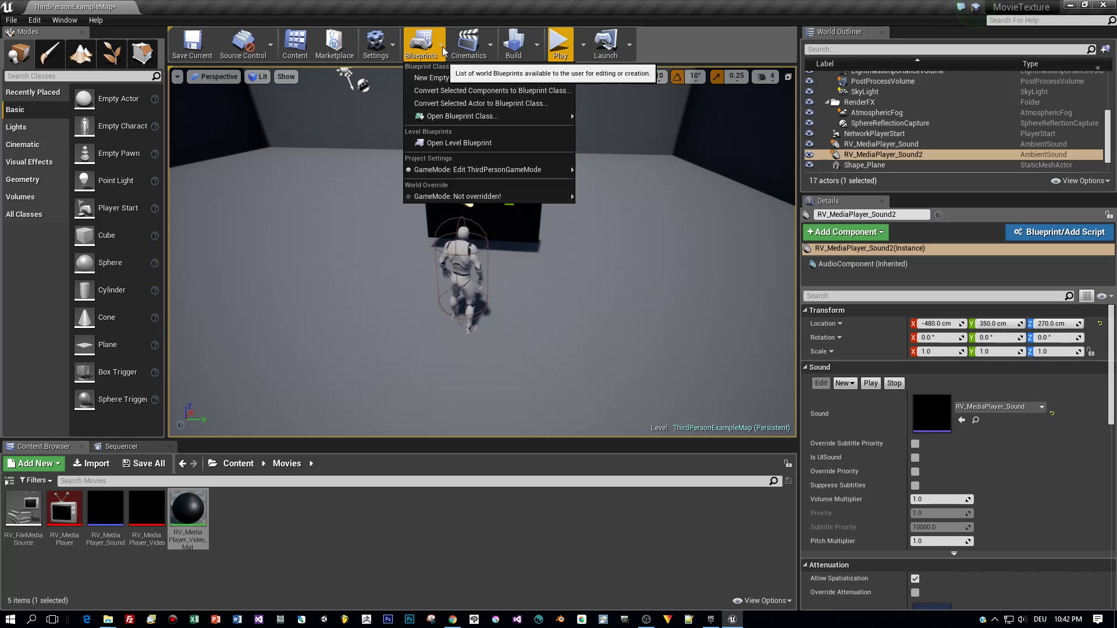
Open the Level Blueprint and add a variable named MediaPlayer.
left_click(468, 143)
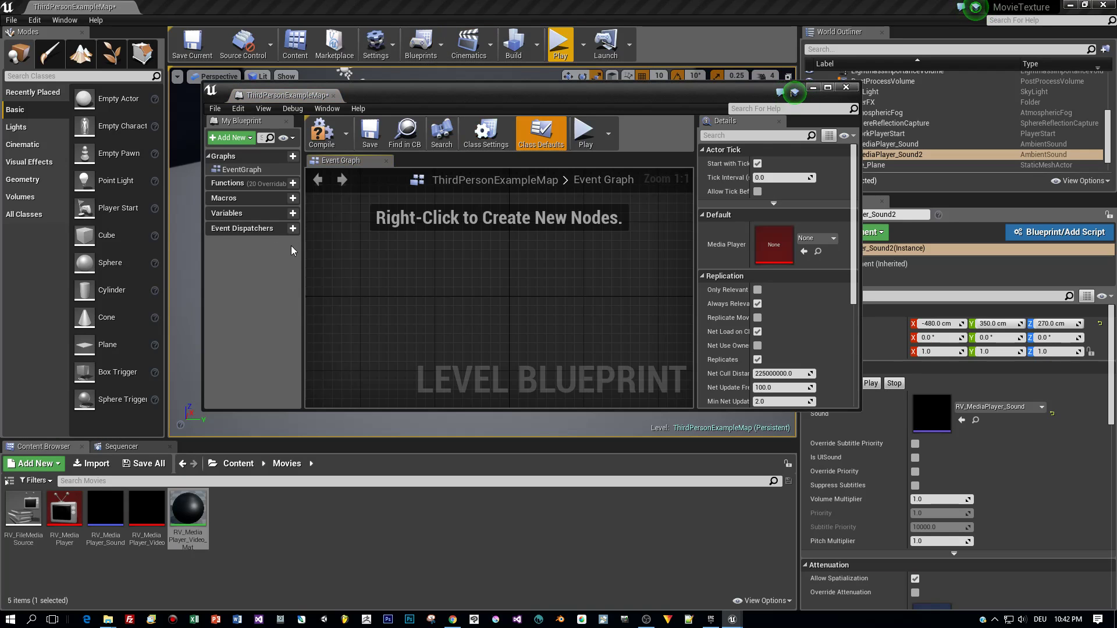
left_click(292, 214)
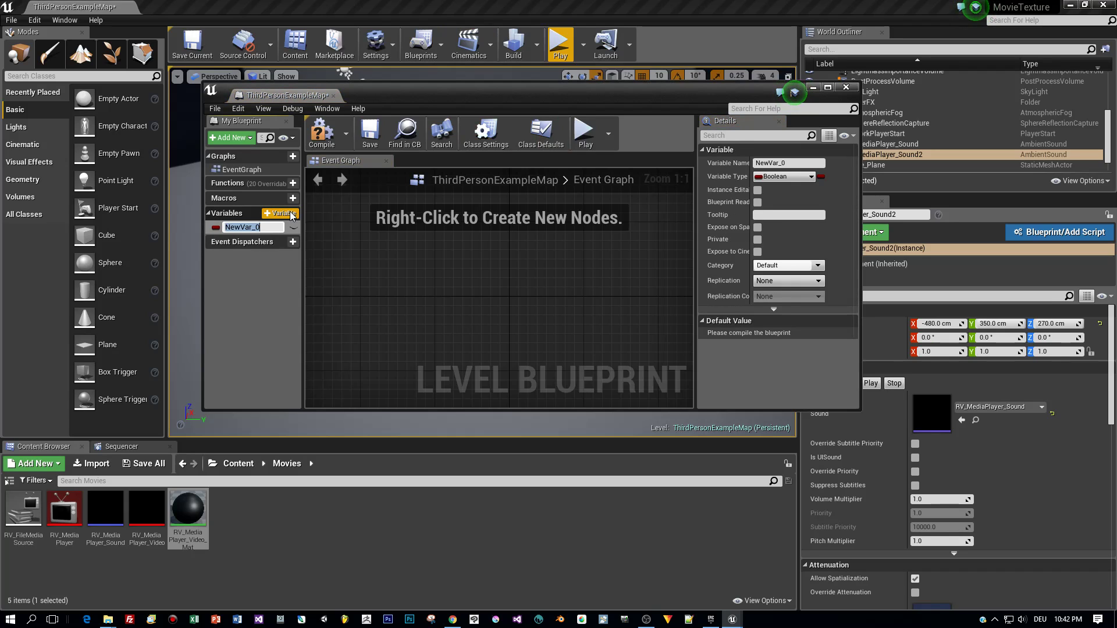
type("MediaPlayer")
key("Return")
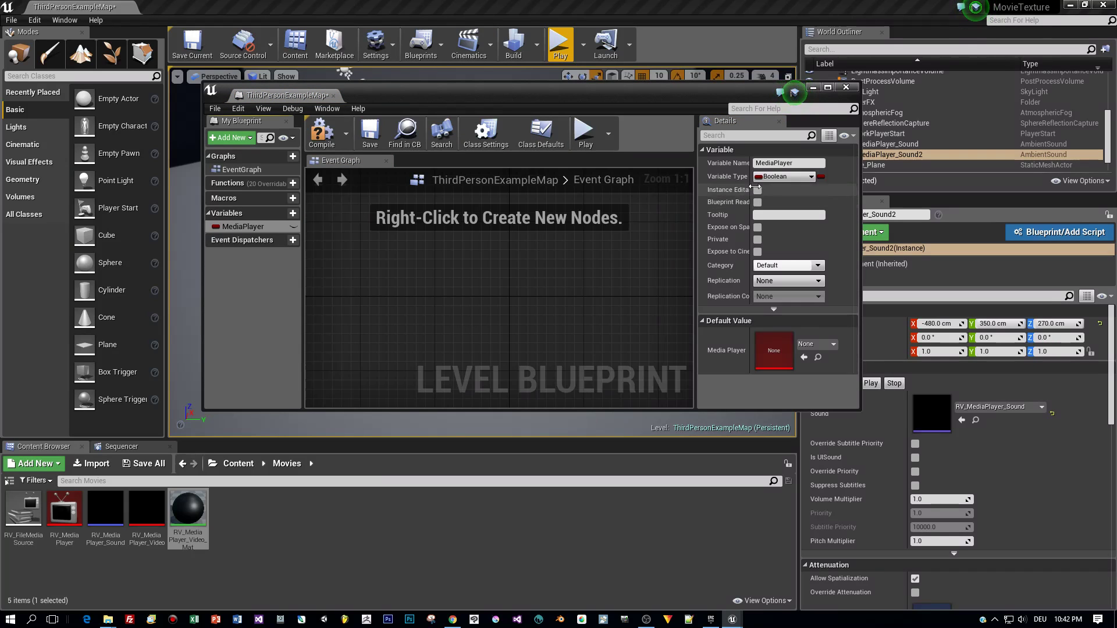
Make MediaPlayer a Media Player object reference and compile the blueprint.
left_click(779, 177)
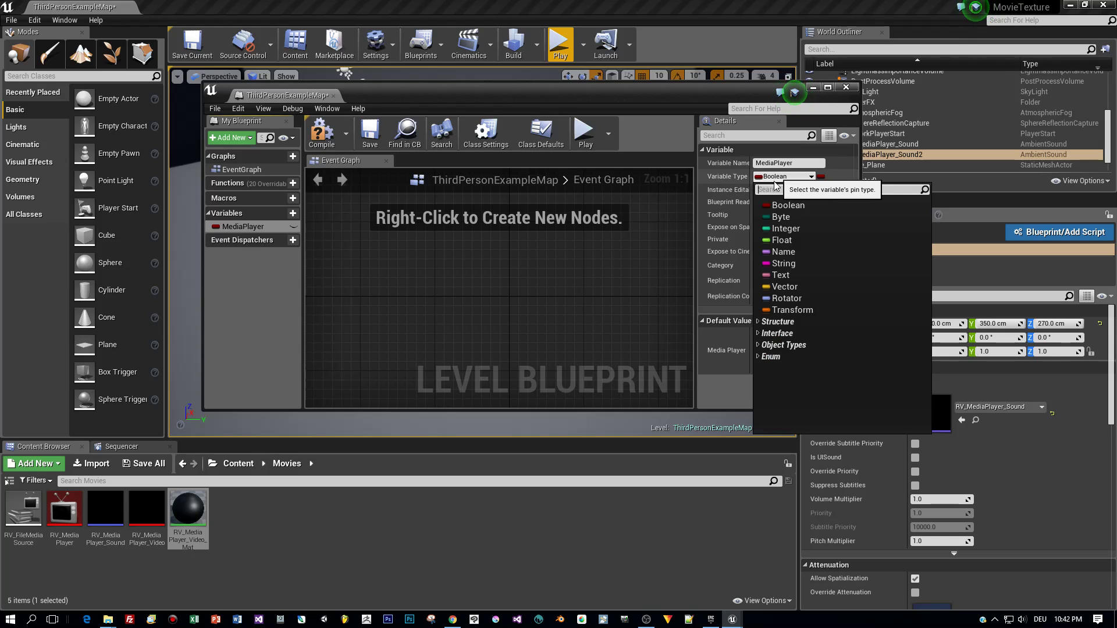
type("medi")
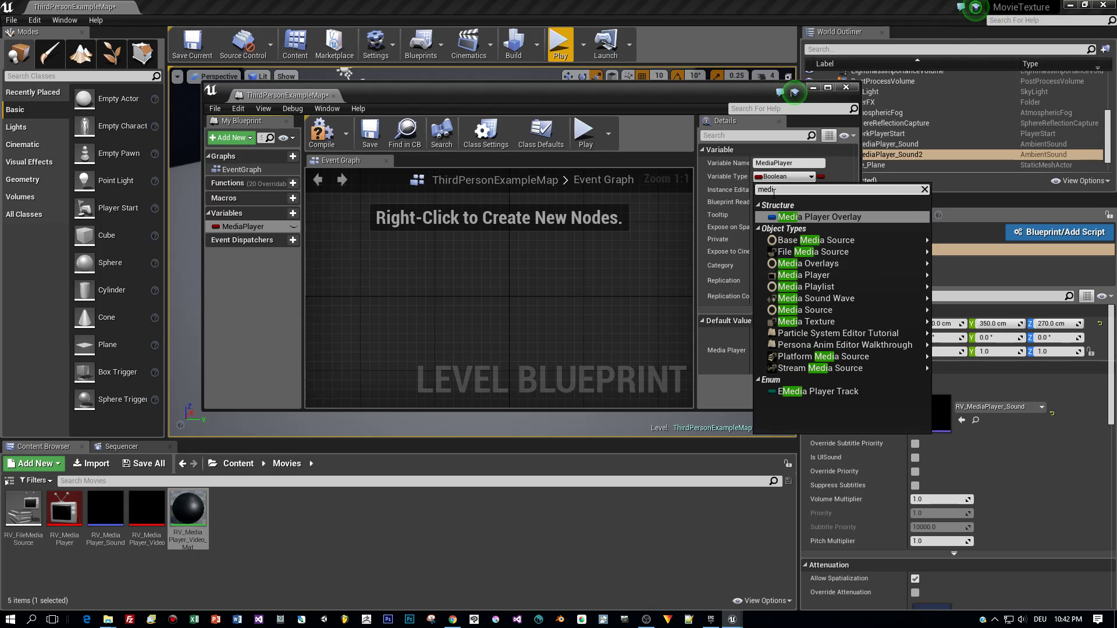
type("a Play")
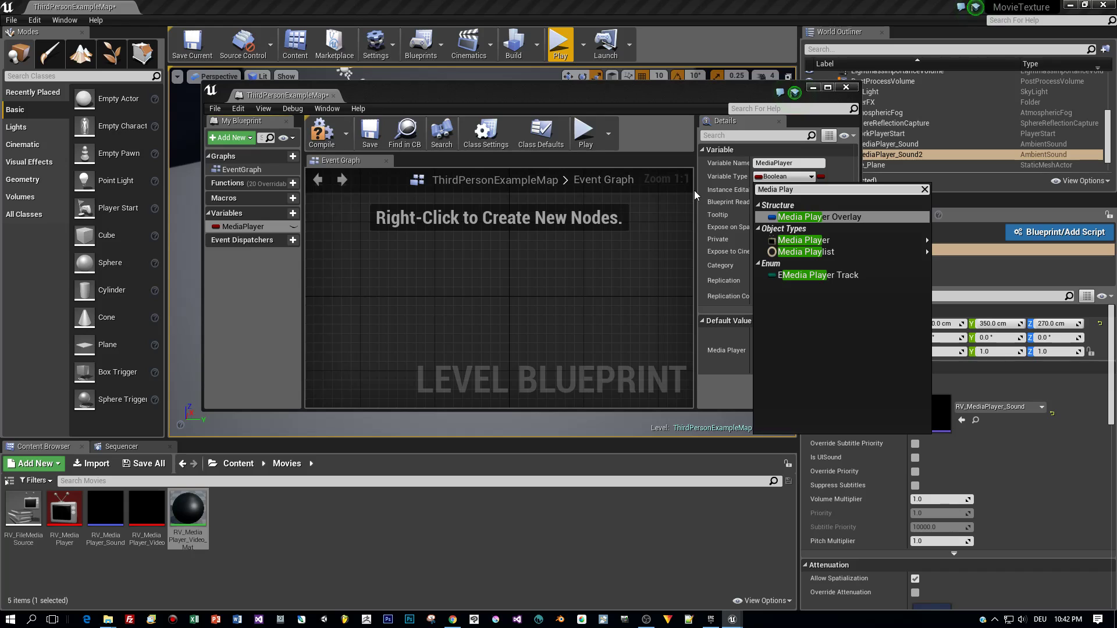
type("er re")
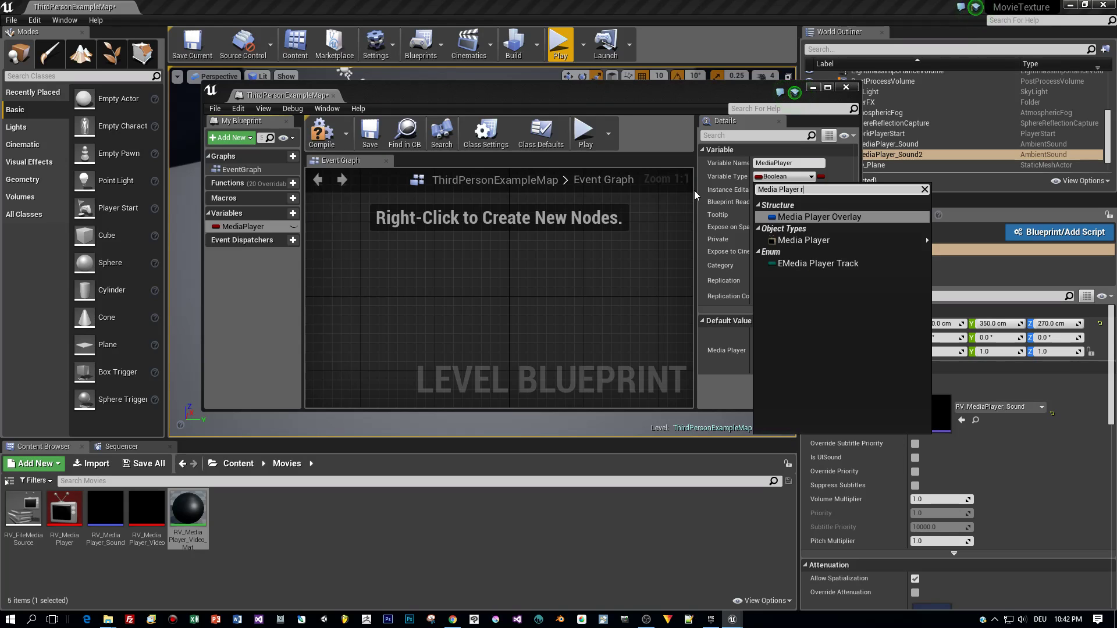
key("BackSpace")
mouse_move(909, 236)
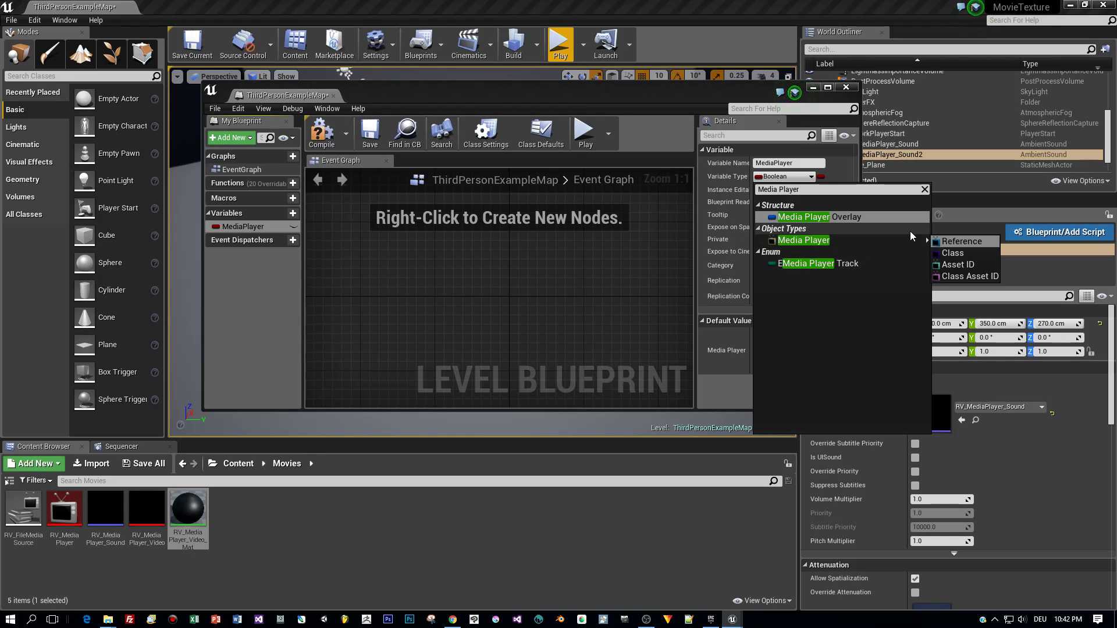
left_click(959, 242)
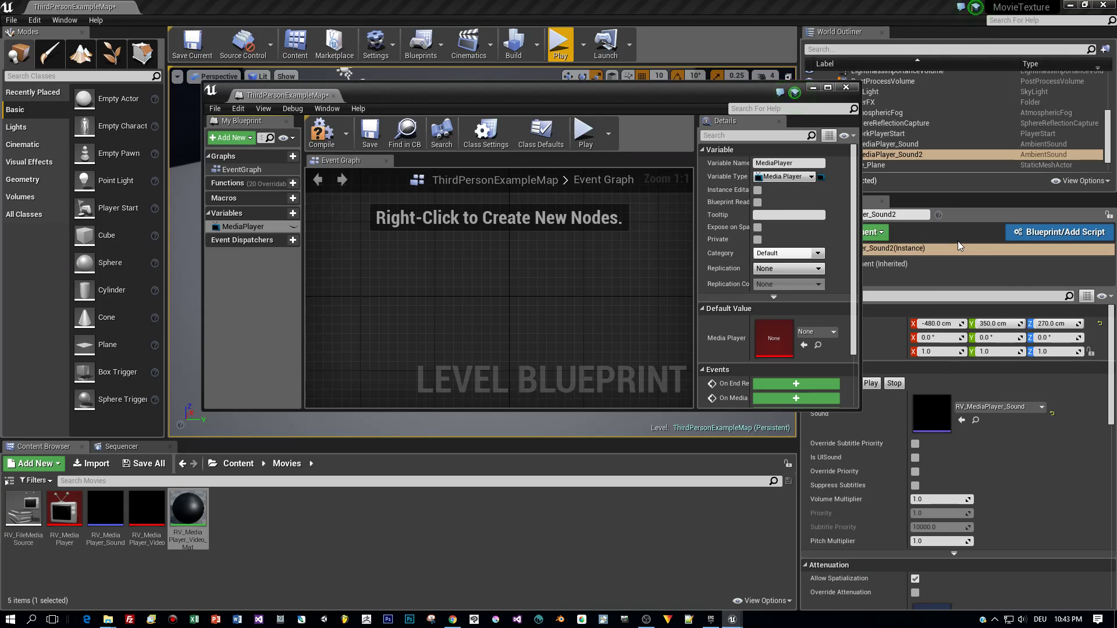
left_click(320, 138)
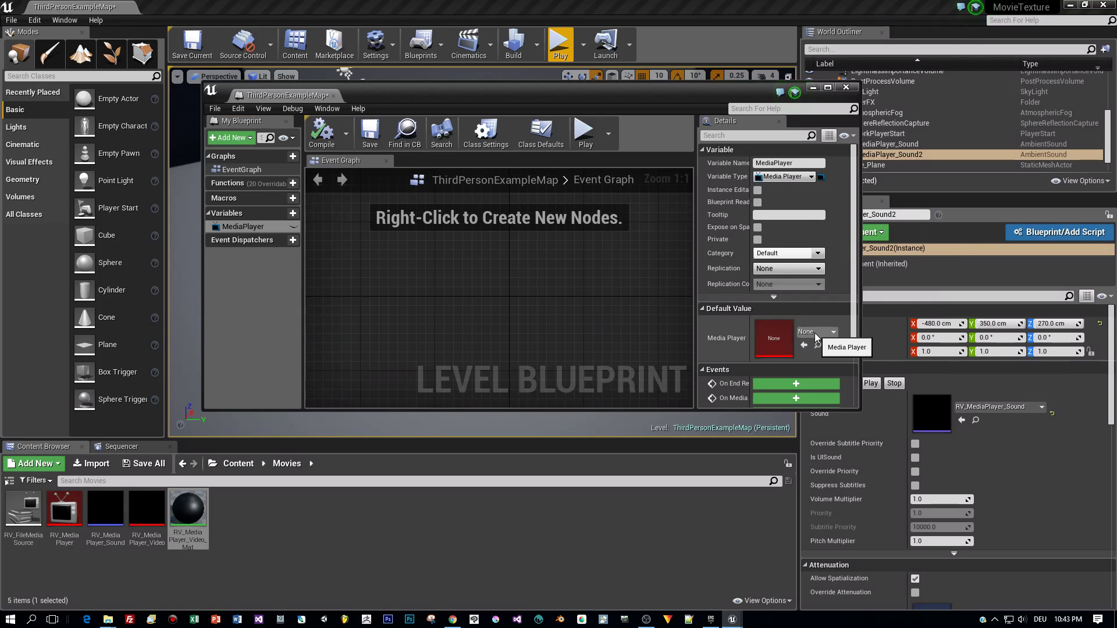
Set MediaPlayer's default value to RV_MediaPlayer and save the map.
scroll(852, 360, "down", 5)
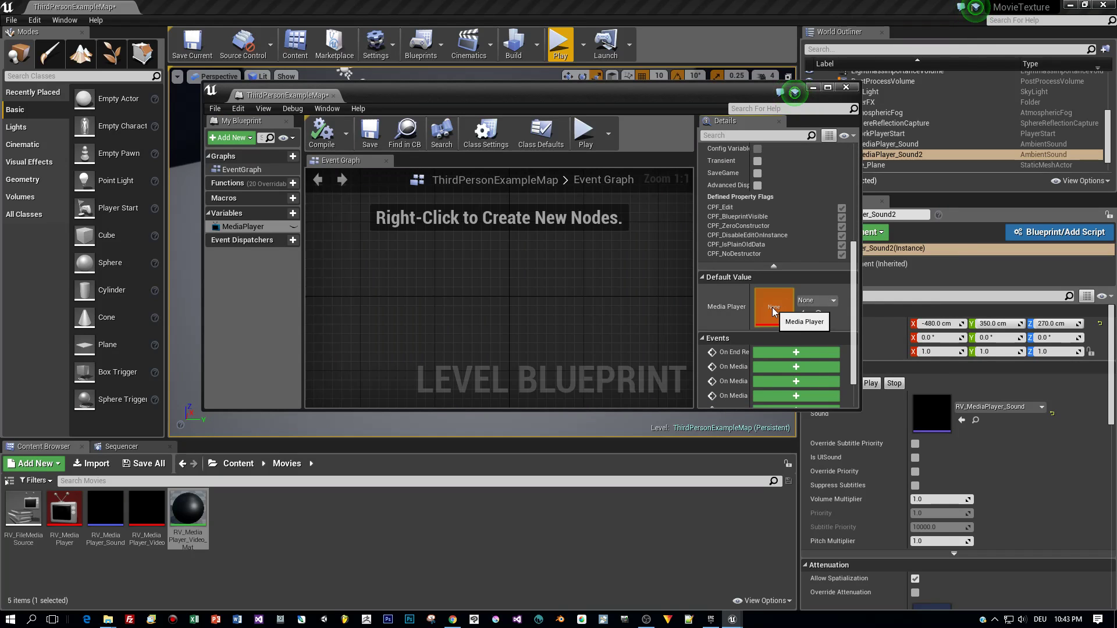
left_click(817, 301)
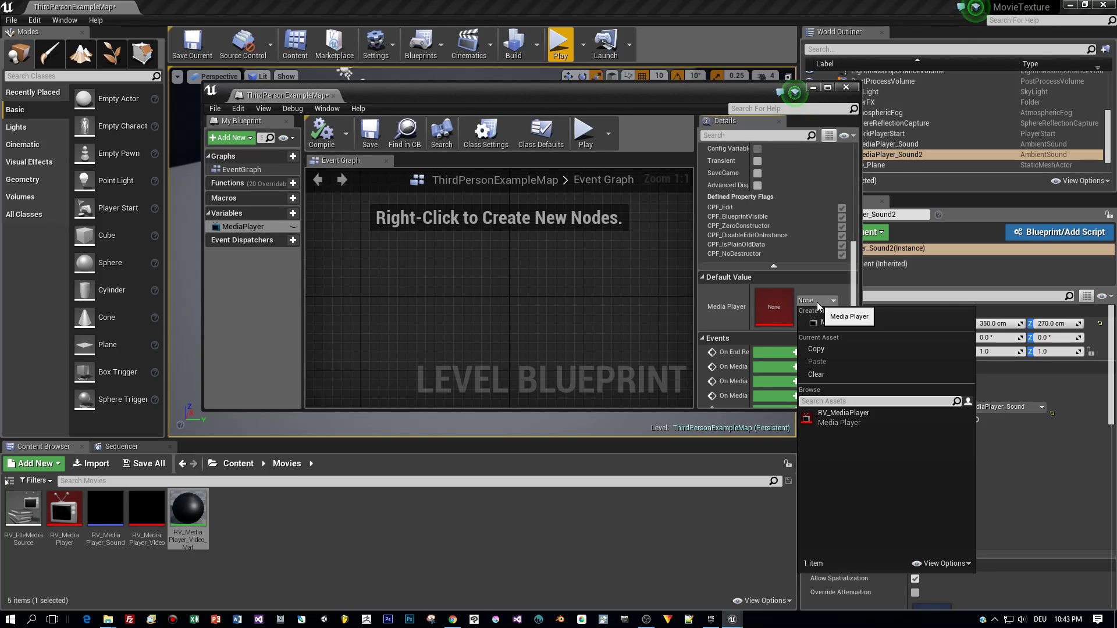
left_click(839, 420)
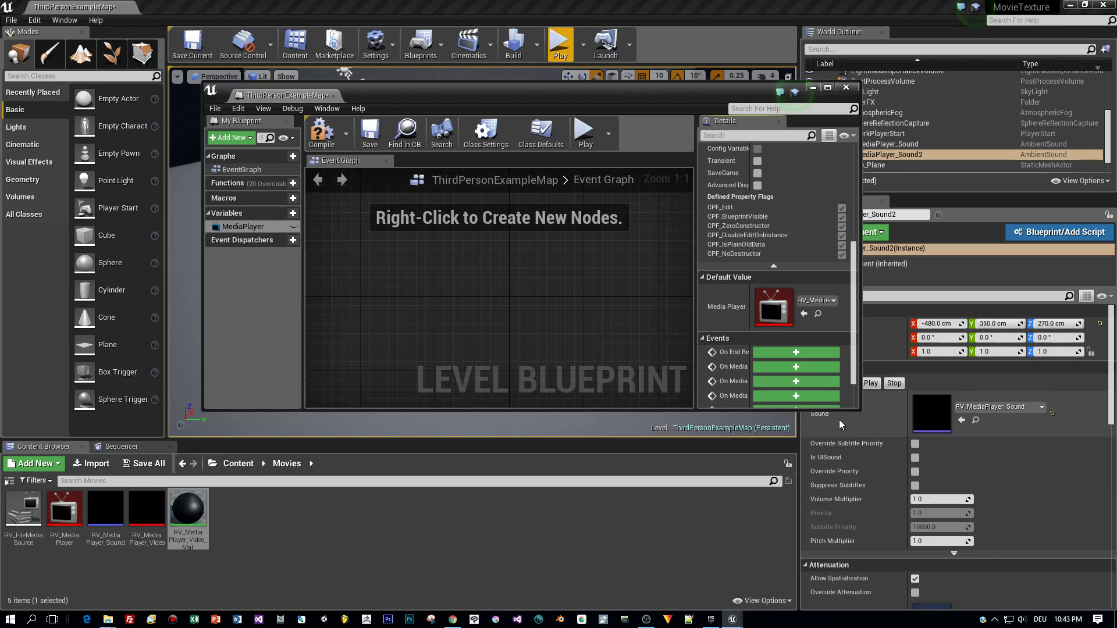
left_click(370, 133)
right_click(382, 256)
Add an Event BeginPlay node and a MediaPlayer getter to the graph.
type("b")
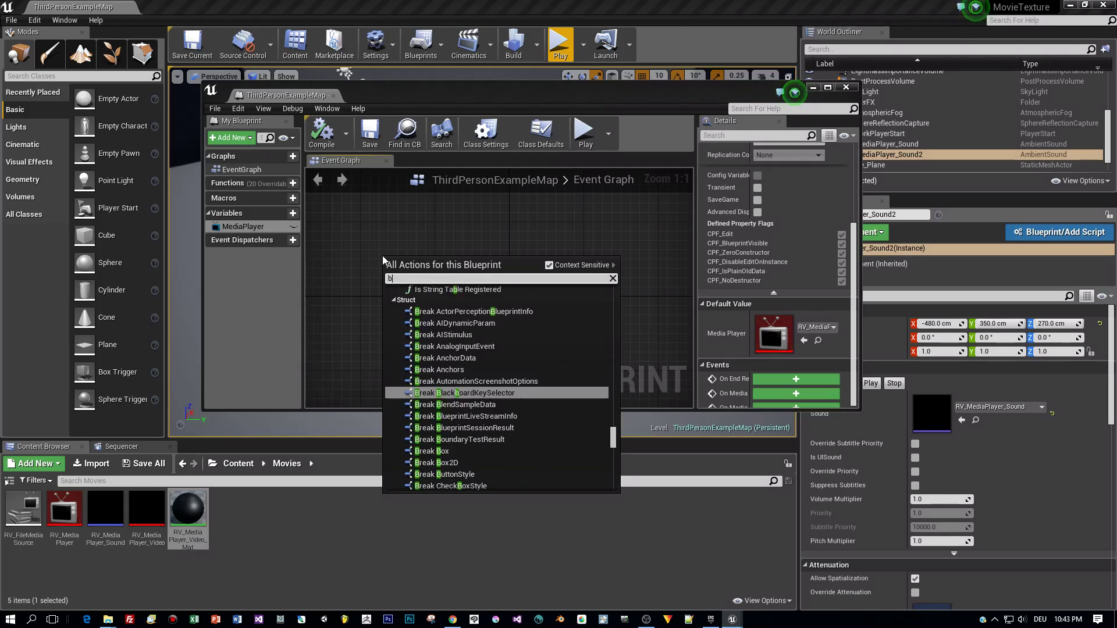
type("eginpl")
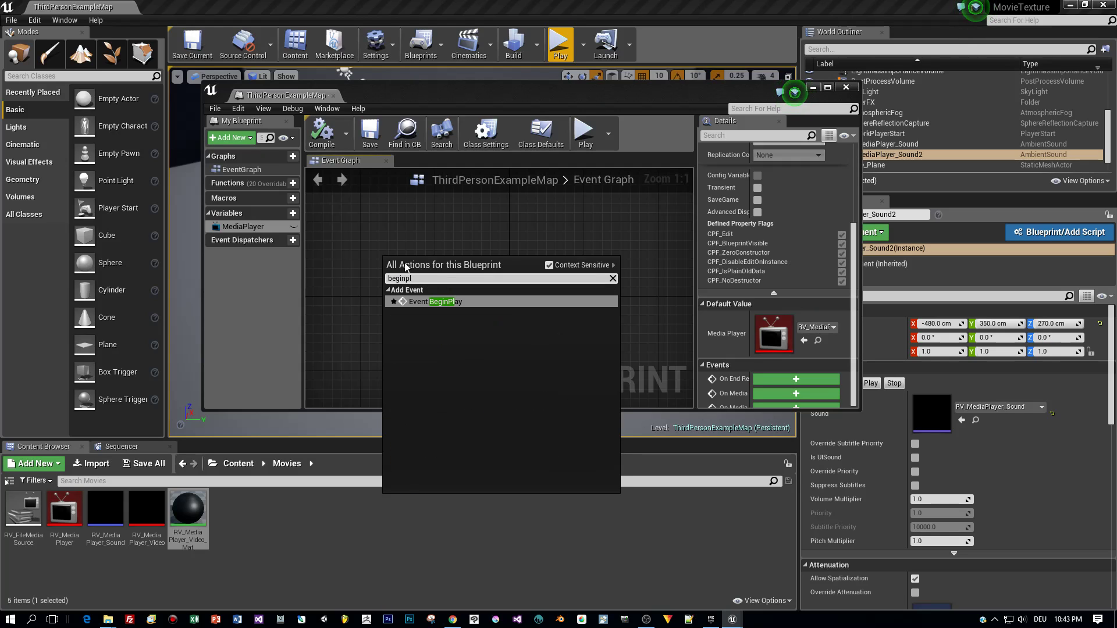
left_click(436, 303)
left_click_drag(416, 267, 407, 248)
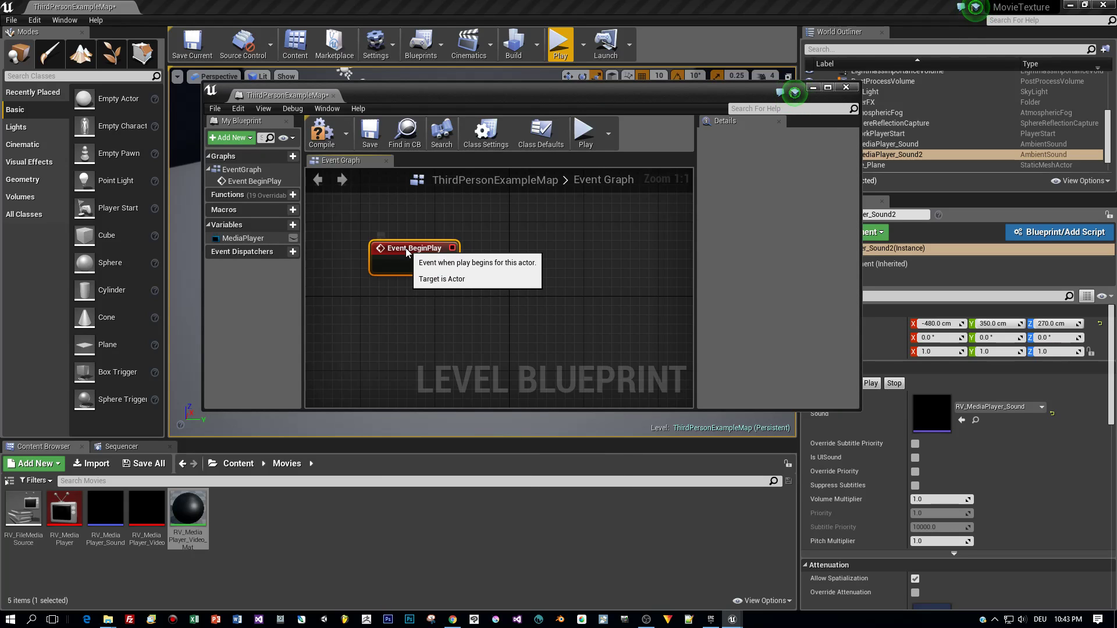
left_click_drag(242, 238, 534, 298)
left_click(408, 326)
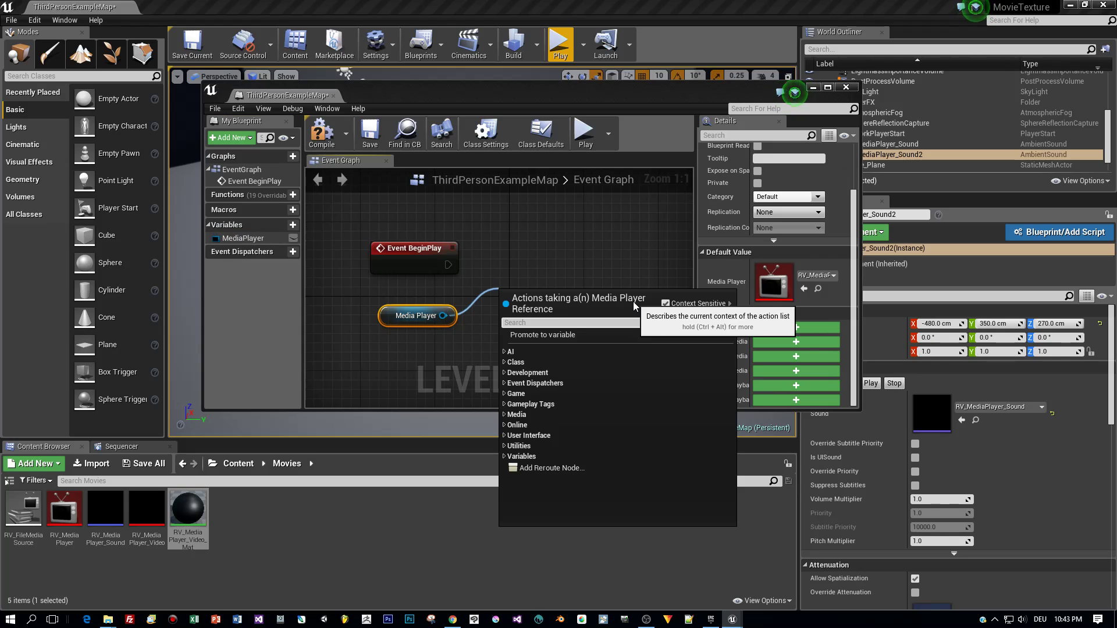
Add an Open Source node with its Media Source set to RV_FileMediaSource.
type("open s")
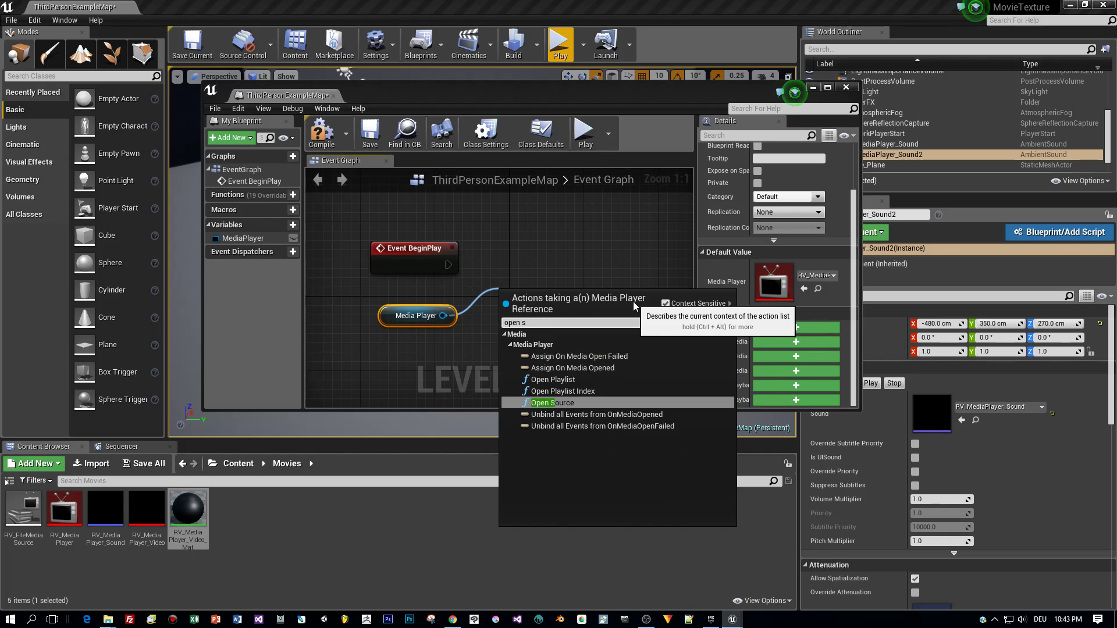
key("Up")
key("Return")
left_click_drag(573, 293, 581, 246)
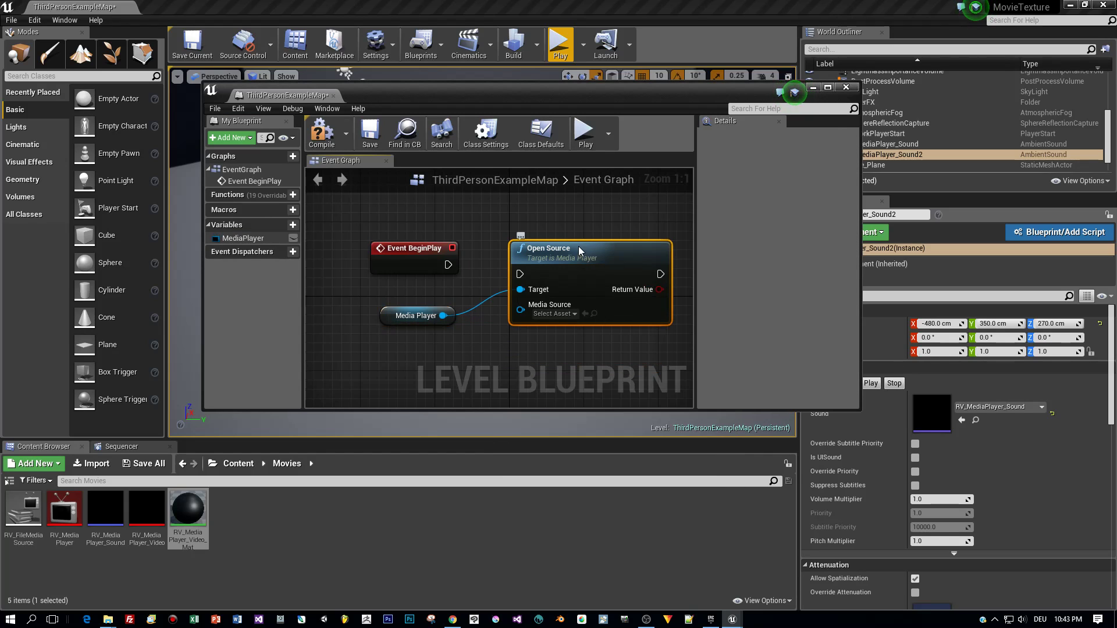
left_click(575, 314)
left_click(568, 361)
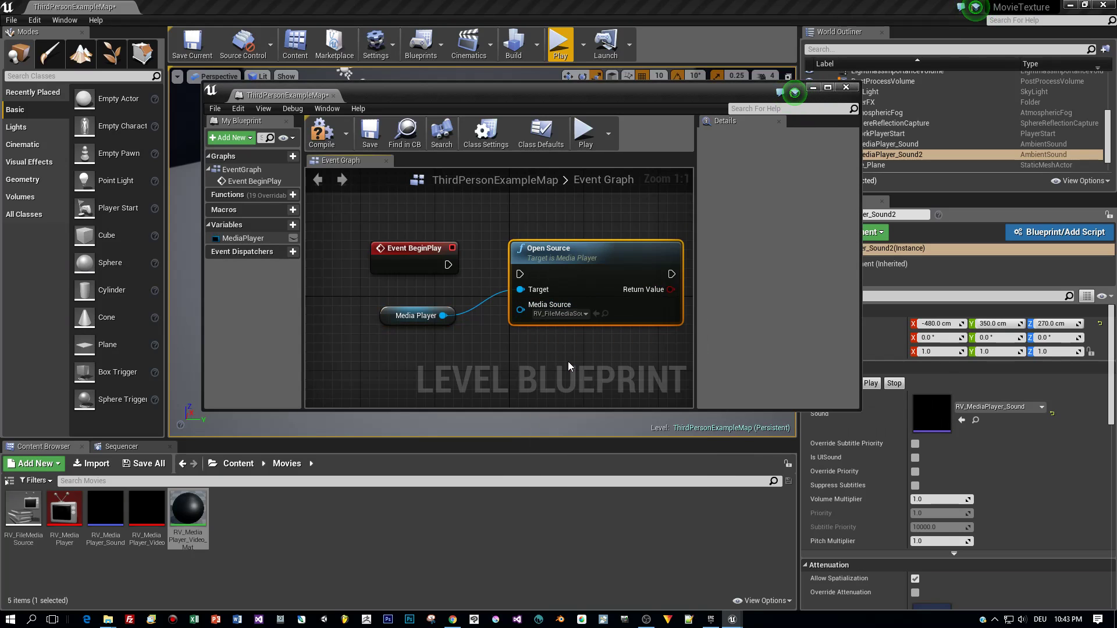
Wire BeginPlay into Open Source, save the map, and hide the Level Blueprint.
left_click_drag(447, 265, 519, 274)
left_click_drag(607, 258, 597, 248)
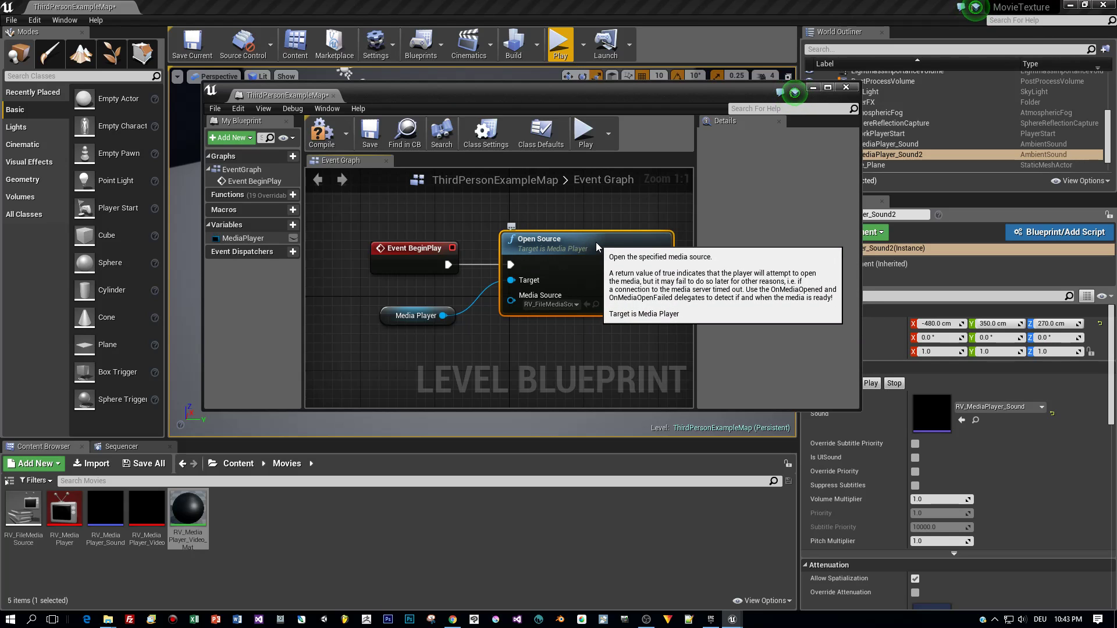
left_click(370, 131)
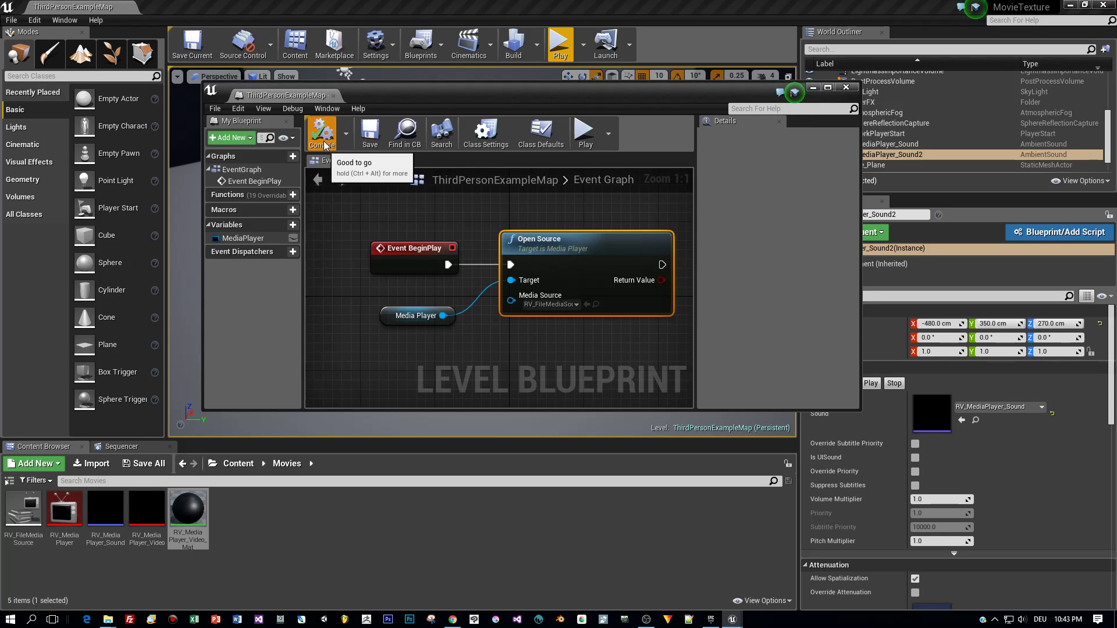
left_click(814, 89)
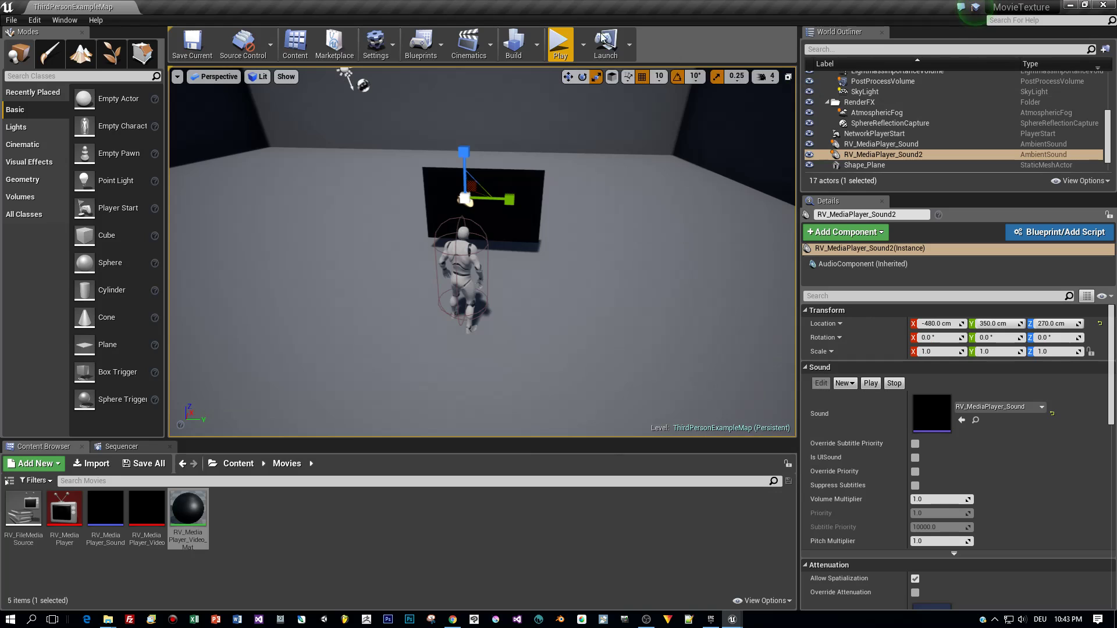
Start a full-screen play session and walk the character around the video screen.
left_click(560, 44)
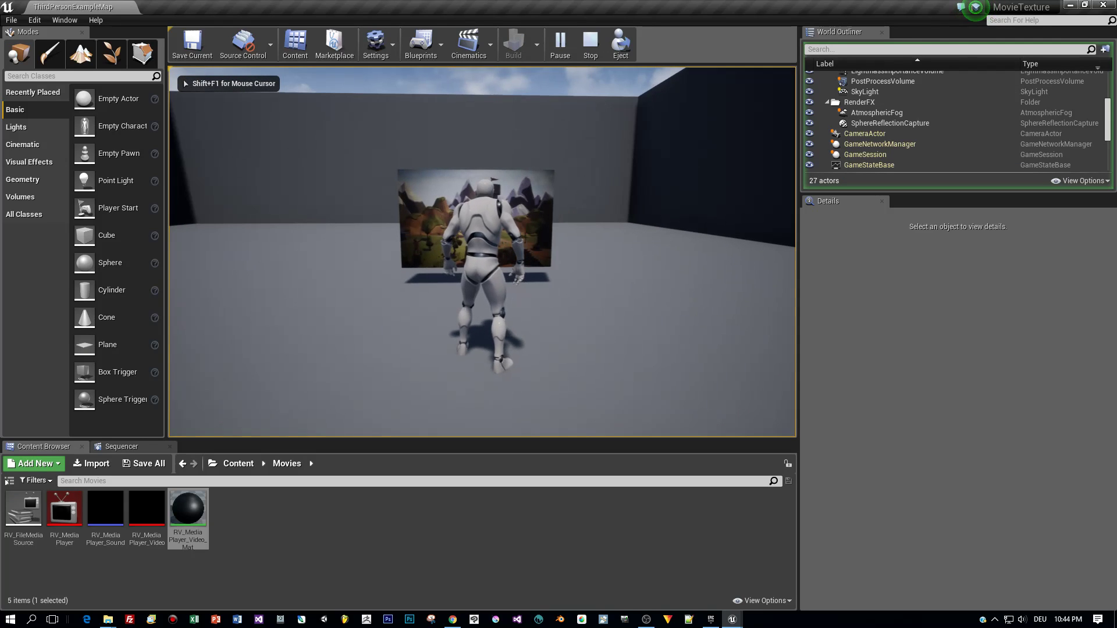
key("F11")
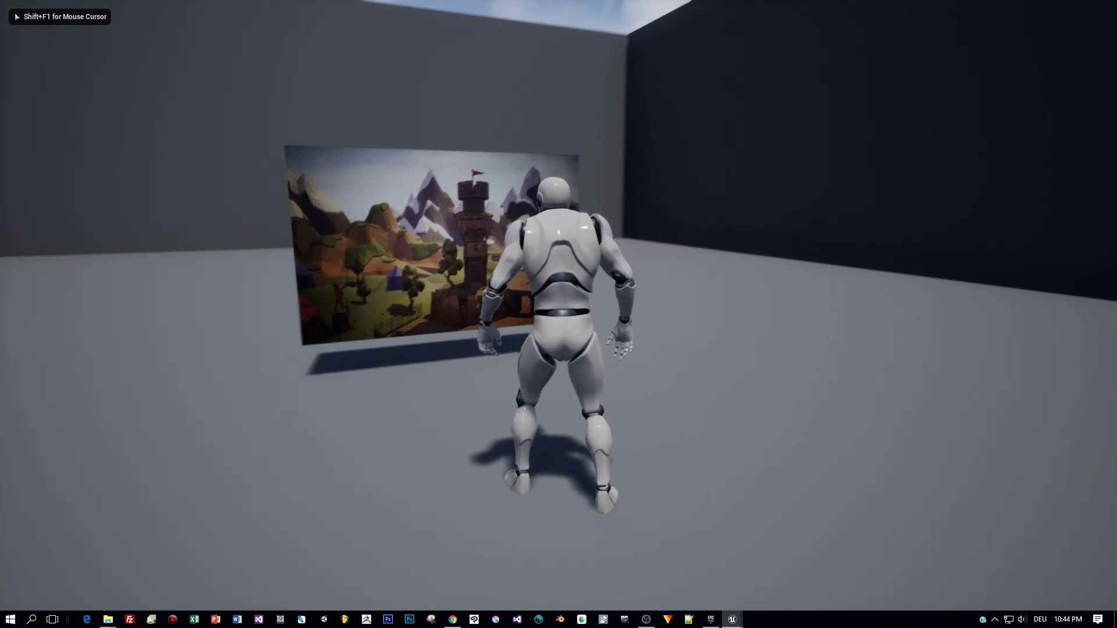
key("w")
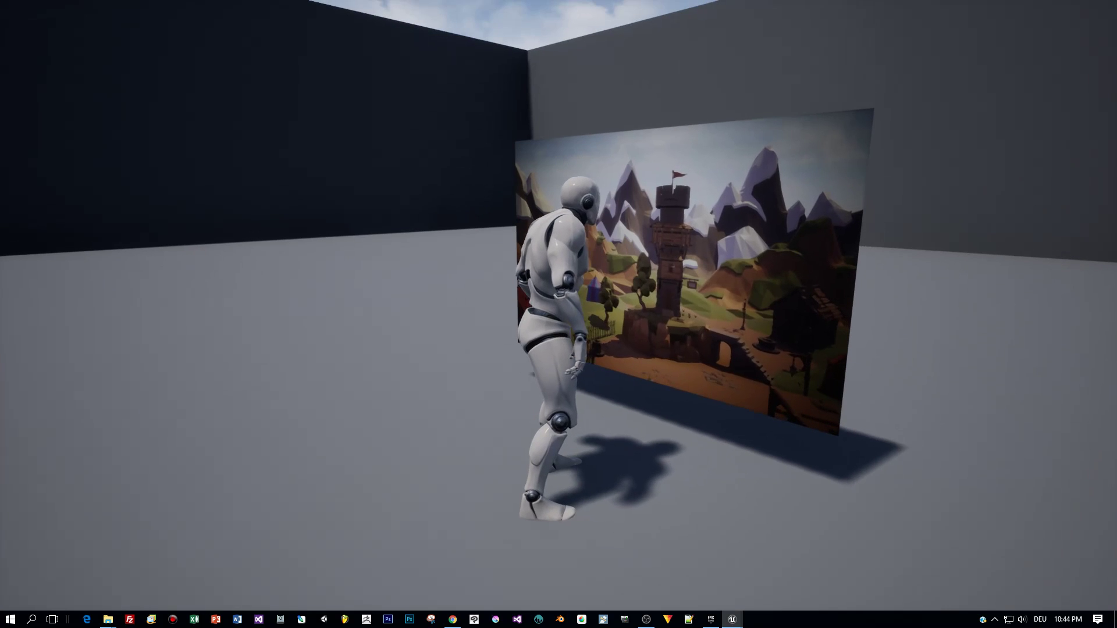
key("s")
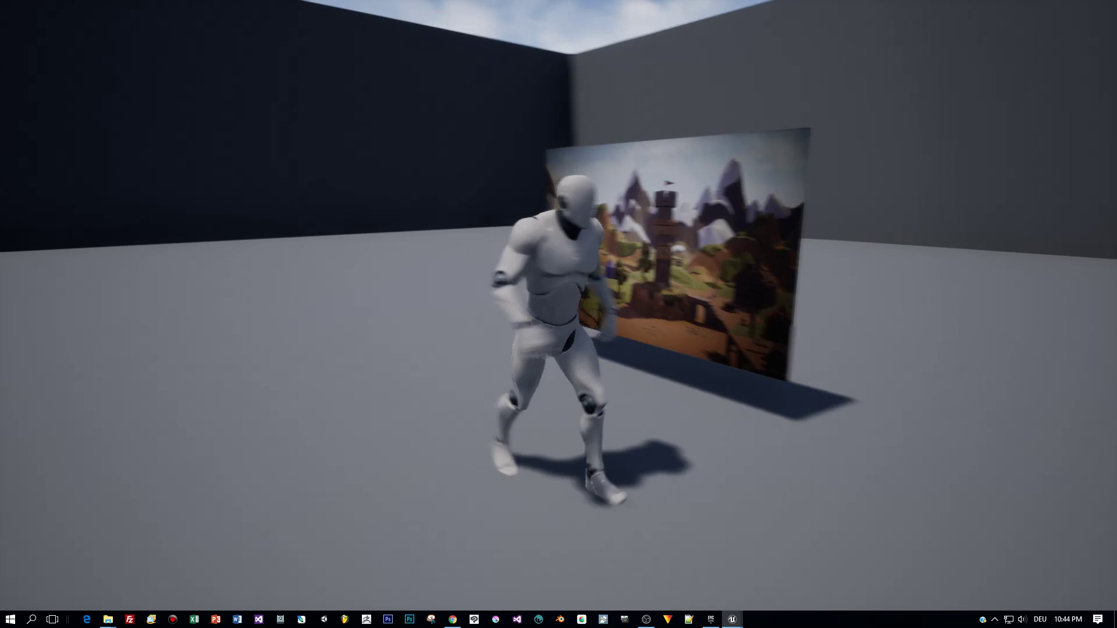
key("w")
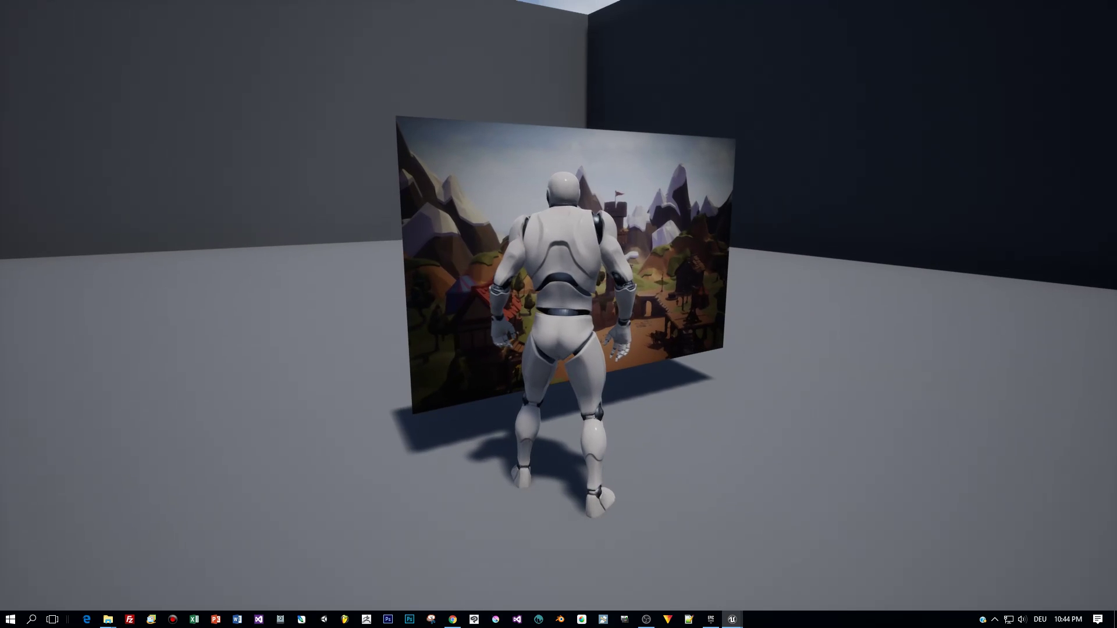
key("d")
key("w")
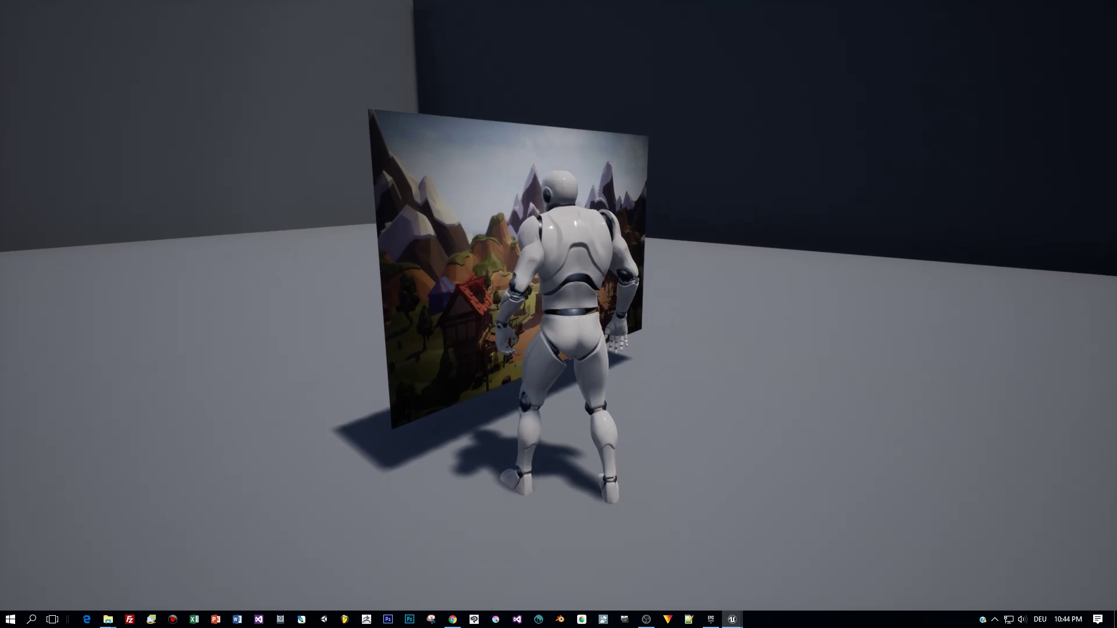